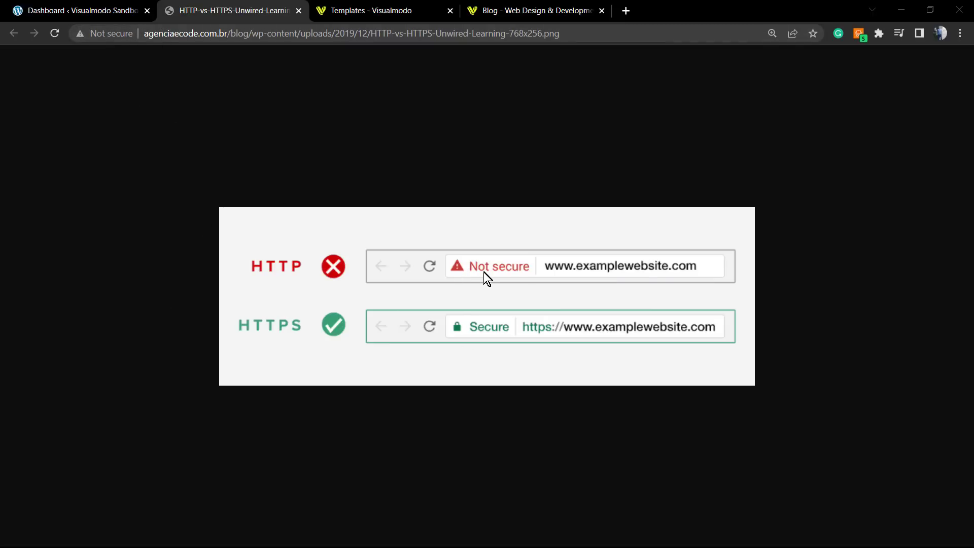
Inspect the 'Not secure' site info, then move between the WordPress dashboard and image tabs
left_click(114, 36)
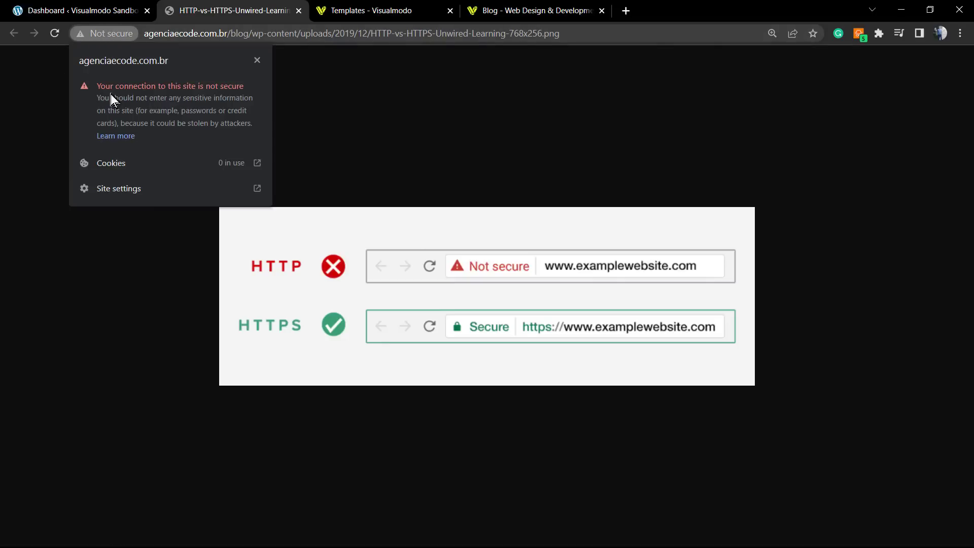
left_click(50, 113)
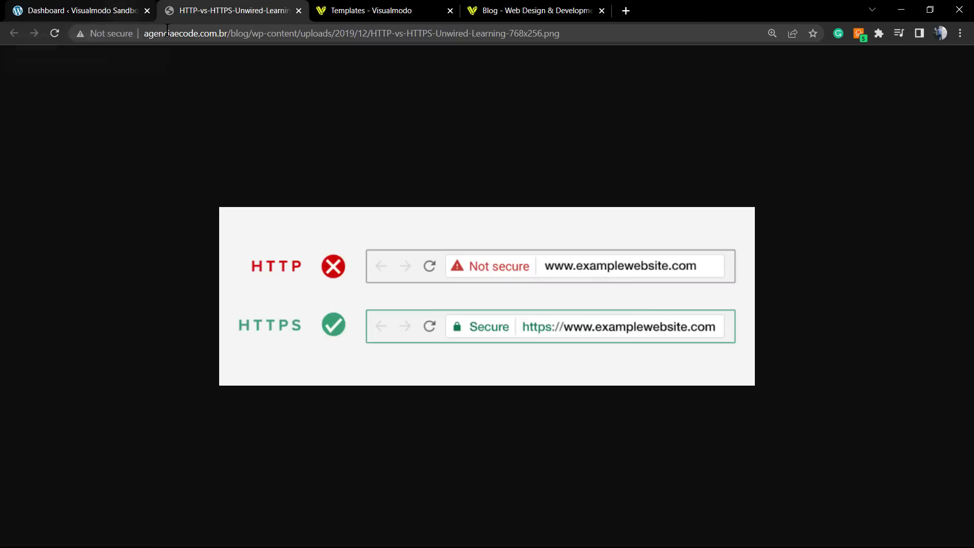
left_click(118, 8)
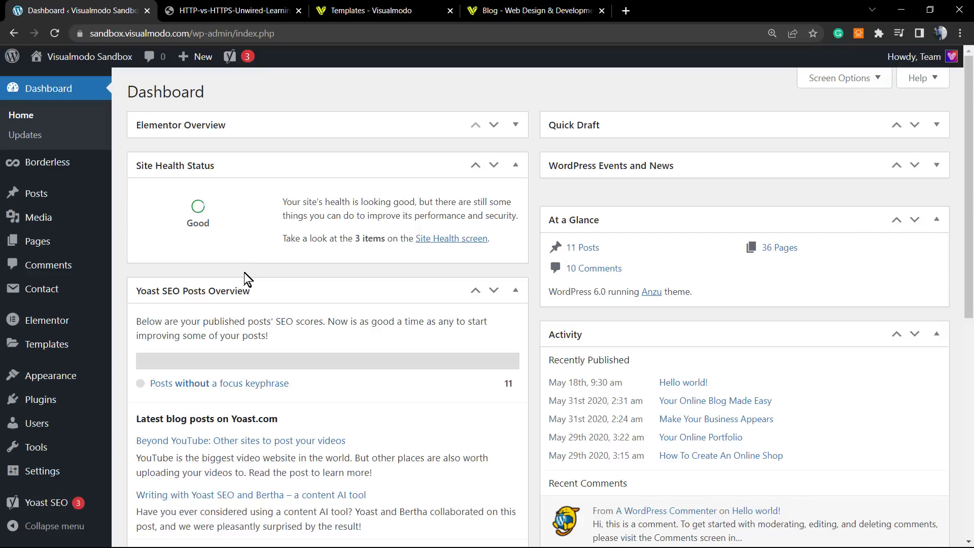
left_click(204, 7)
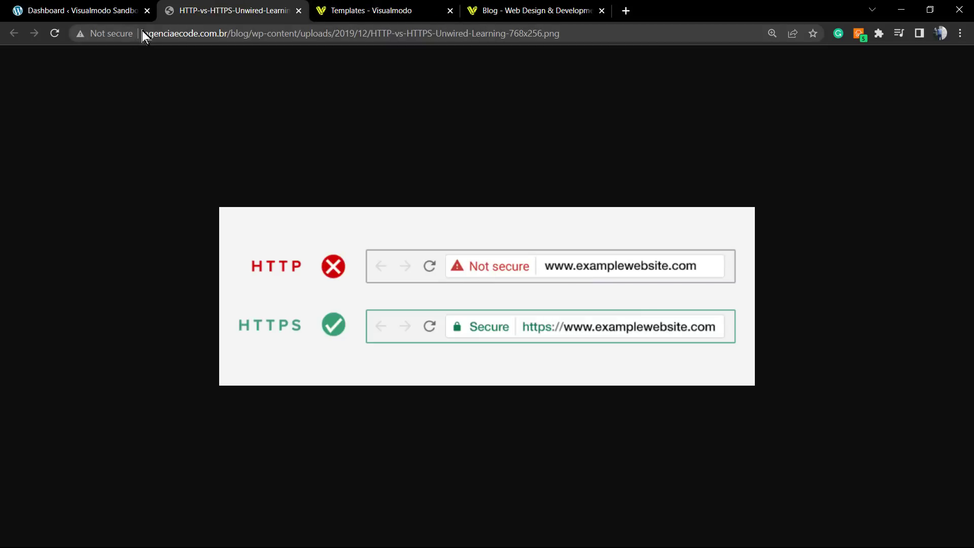
left_click(137, 3)
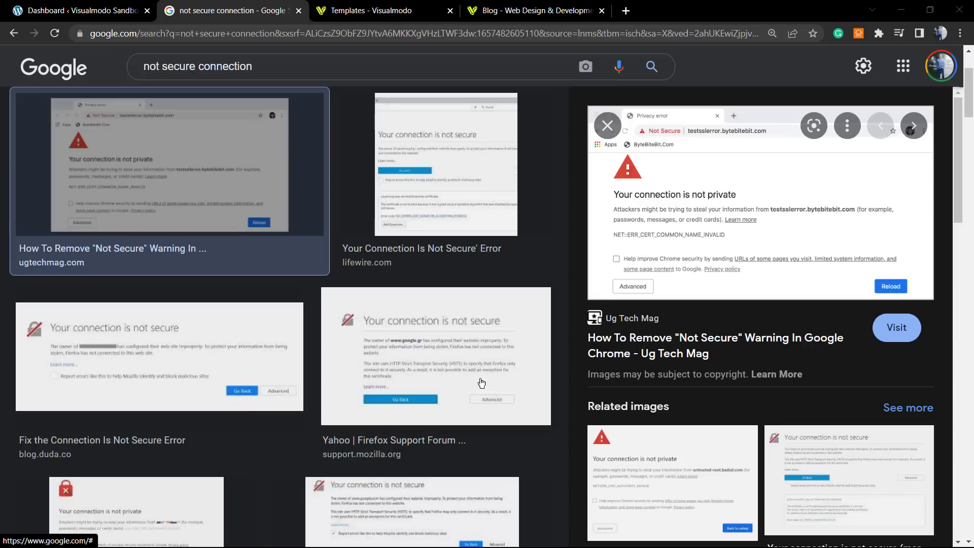
Preview the Mozilla Support Firefox 'Your connection is not secure' result in the side panel
left_click(443, 359)
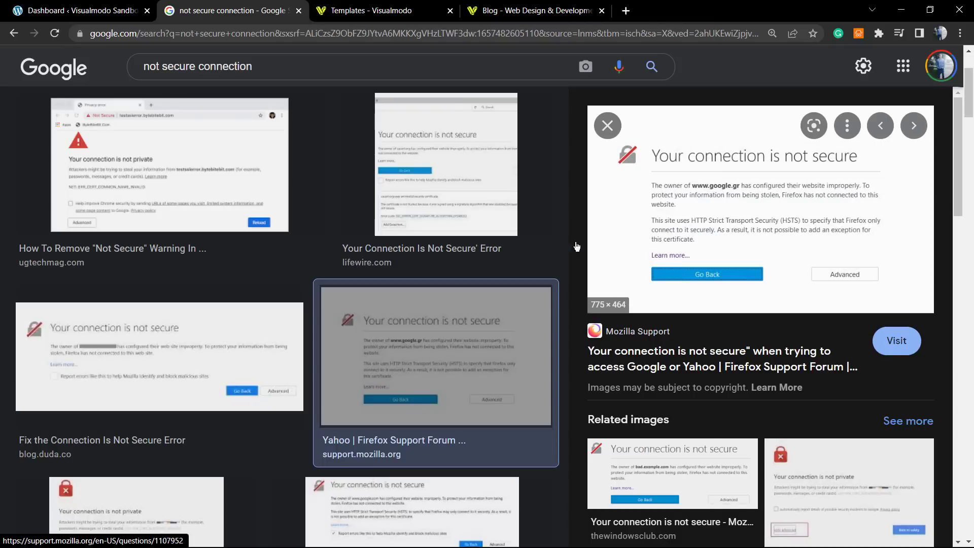
left_click(347, 8)
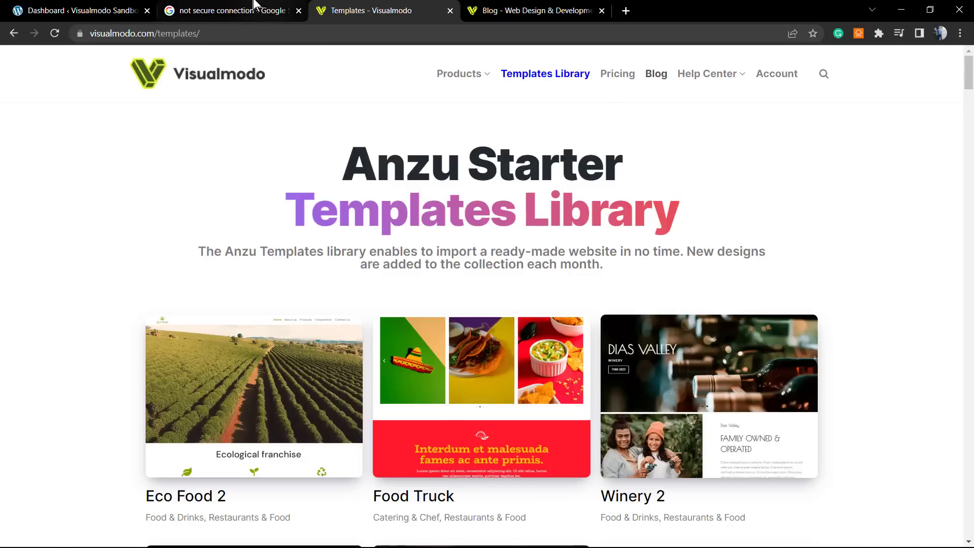
left_click(178, 11)
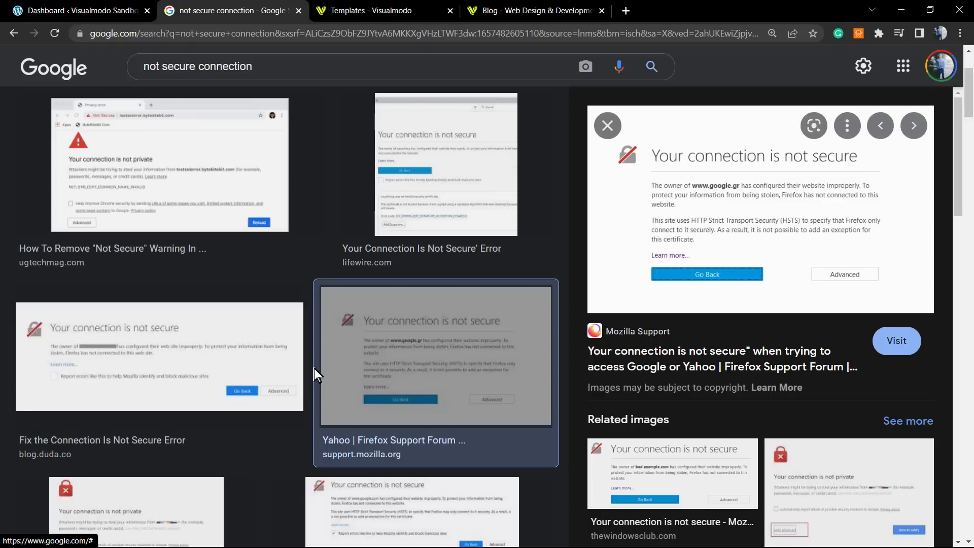
Return to the Visualmodo Sandbox dashboard and check its secure connection via the lock icon
left_click(101, 10)
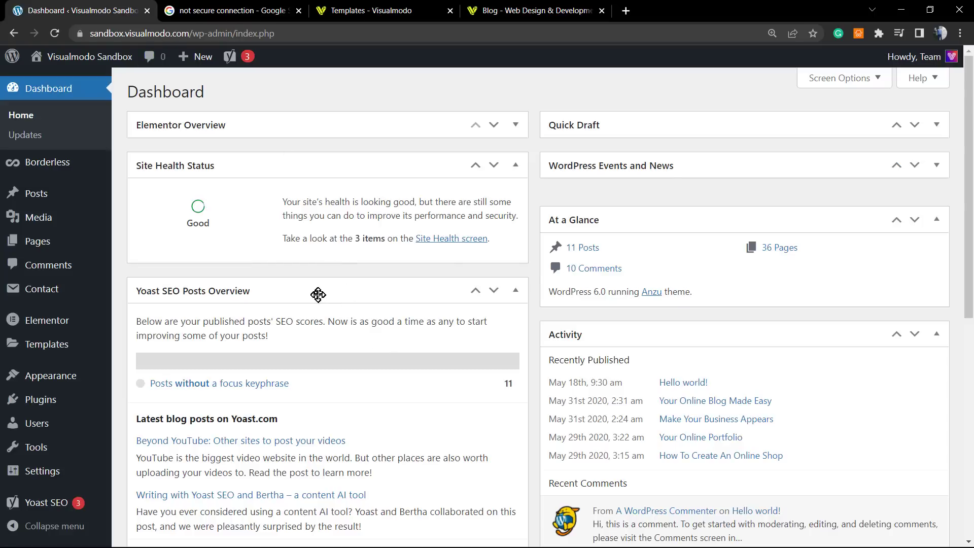
left_click(82, 38)
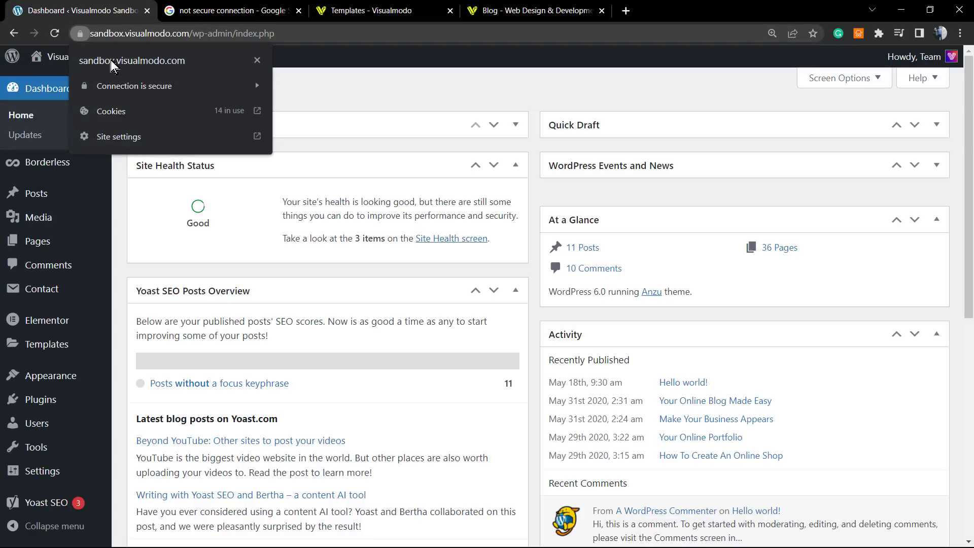
left_click(335, 88)
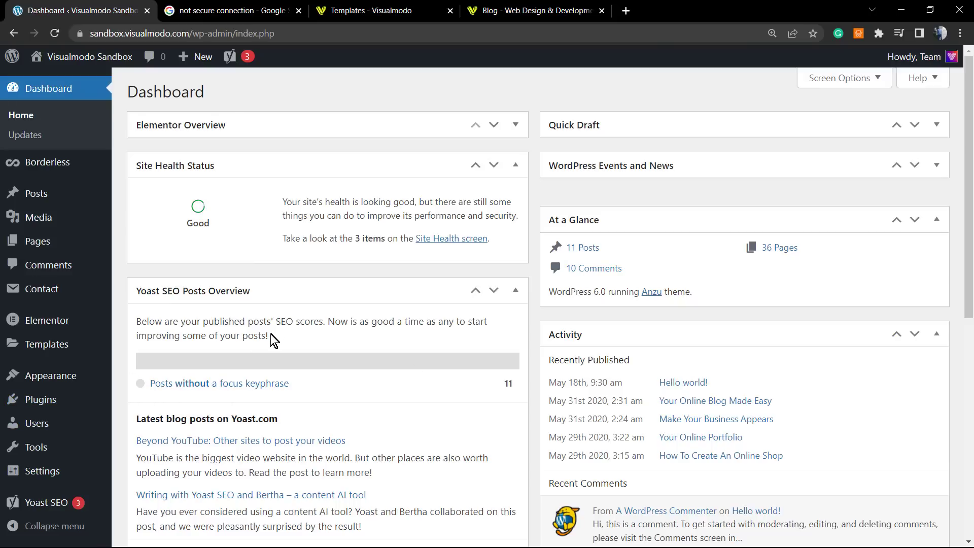
Search the WordPress plugin directory for 'simple ssl' from Plugins > Add New
mouse_move(59, 397)
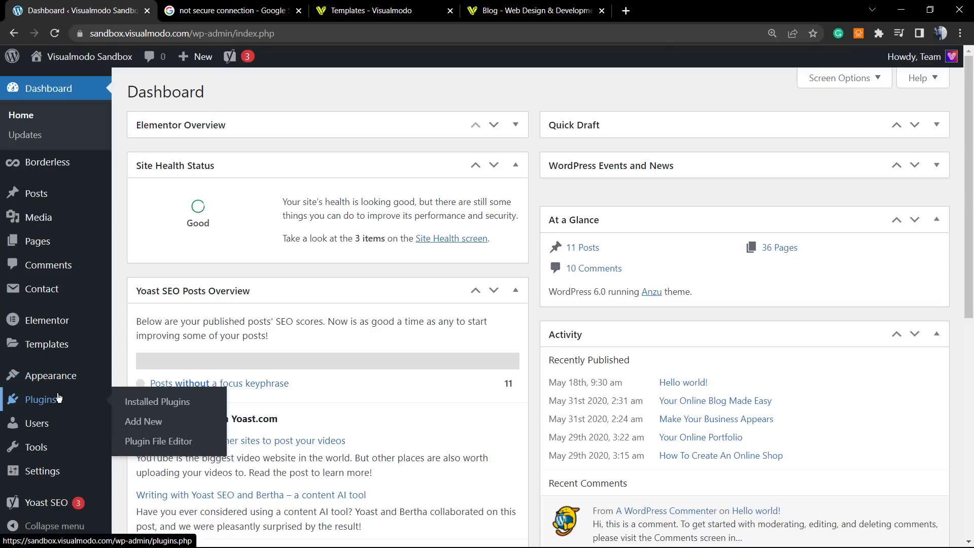
left_click(142, 423)
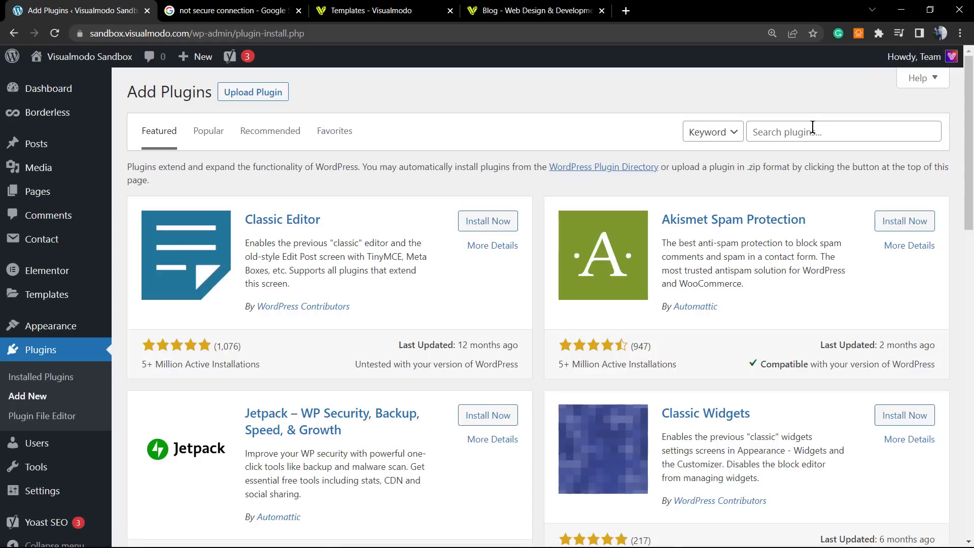
left_click(812, 127)
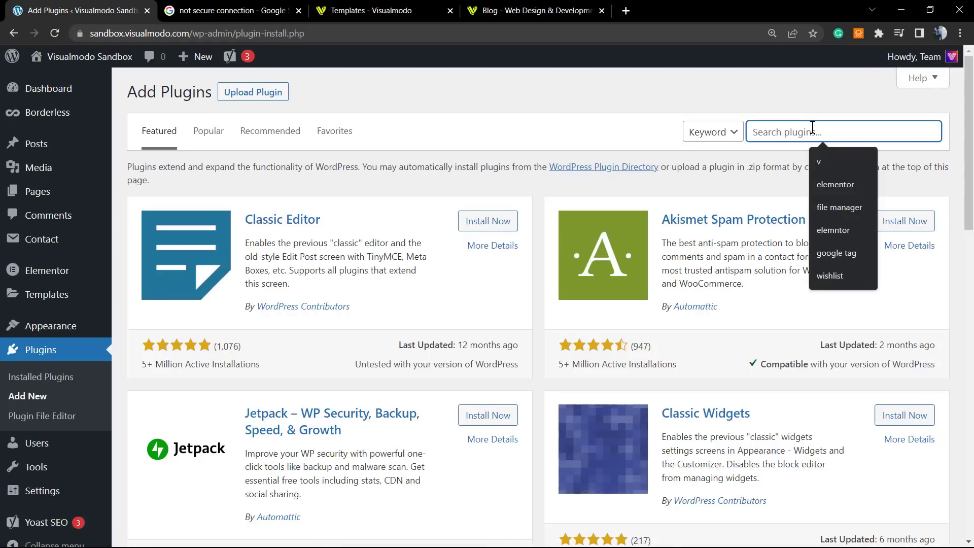
type("simple ssl")
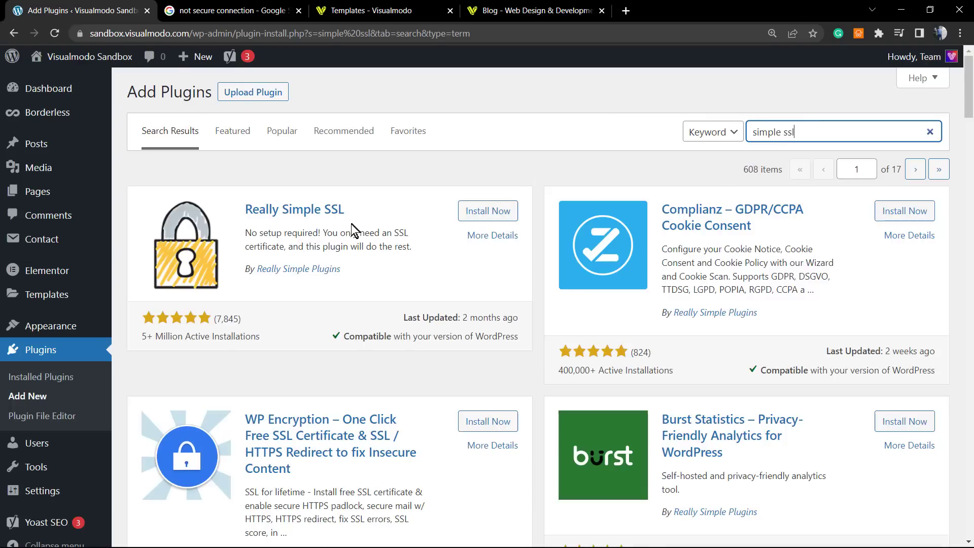
Review the Really Simple SSL description, then install and activate the plugin
mouse_move(354, 229)
left_mouse_down()
mouse_move(284, 203)
mouse_move(246, 211)
mouse_move(357, 226)
mouse_move(361, 237)
left_mouse_up()
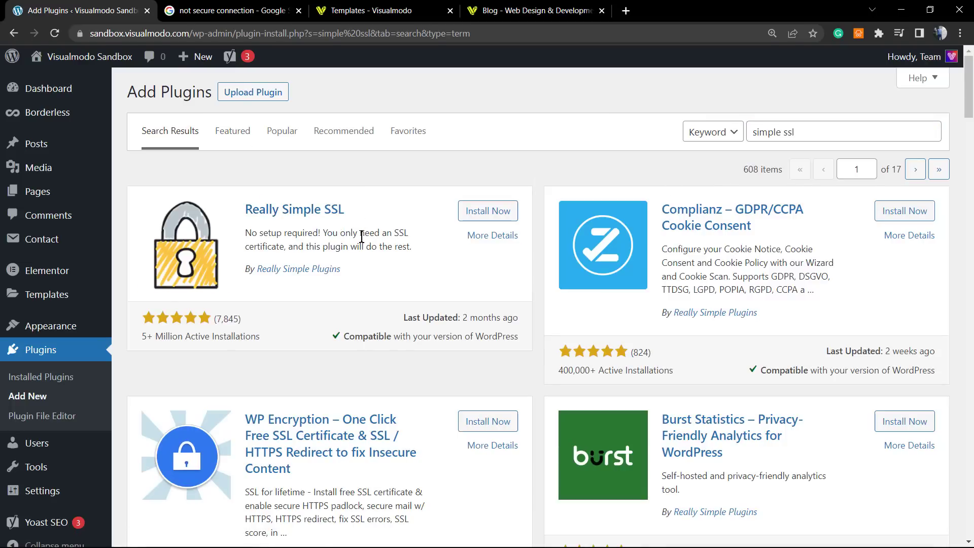
double_click(361, 237)
triple_click(361, 237)
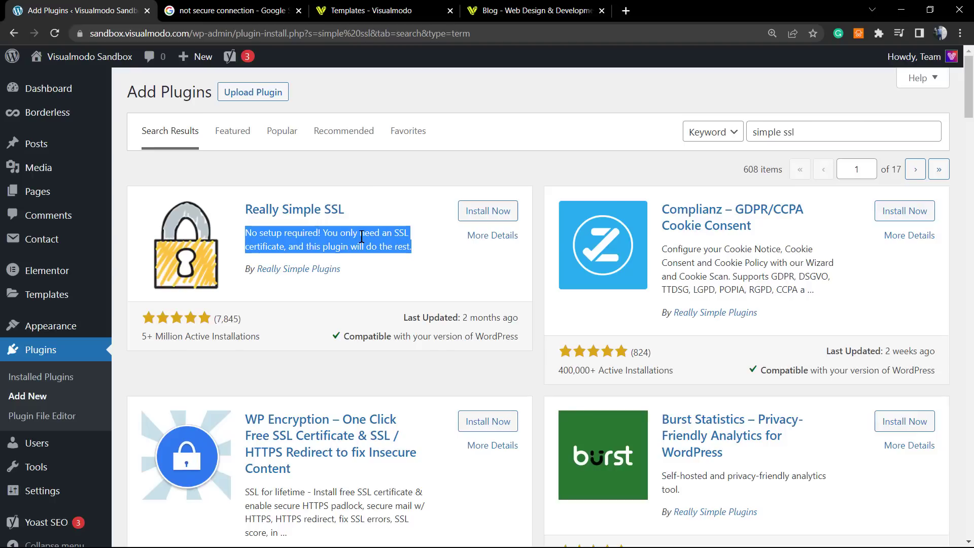
left_click(276, 242)
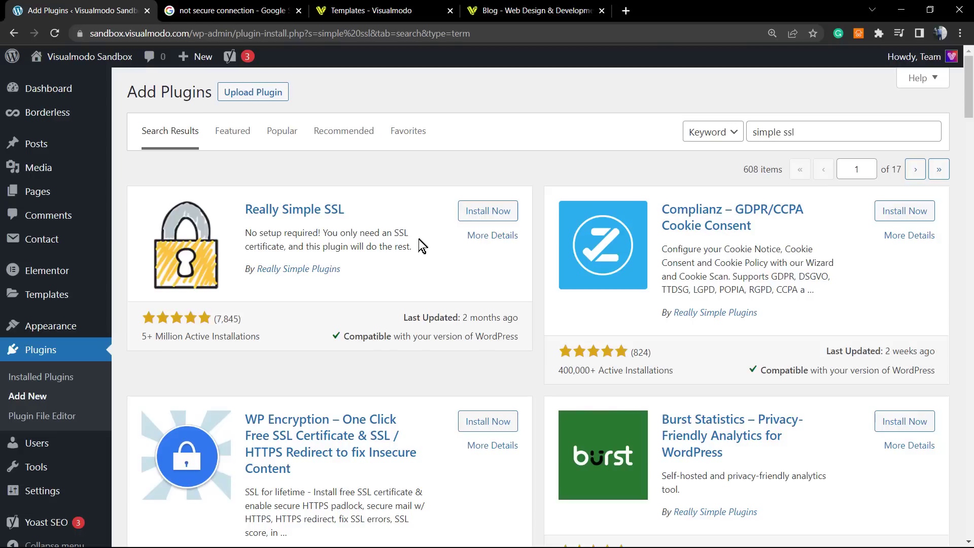
left_click(477, 212)
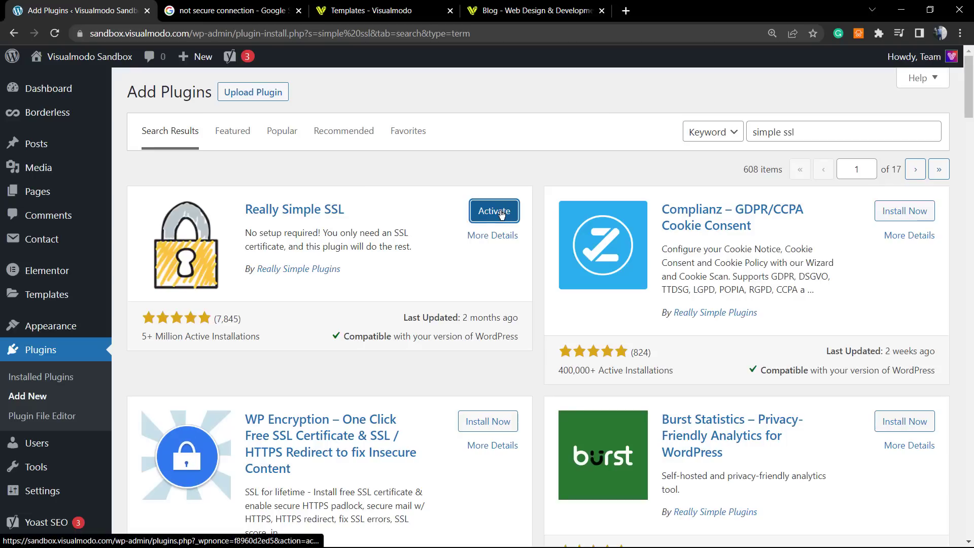
left_click(501, 214)
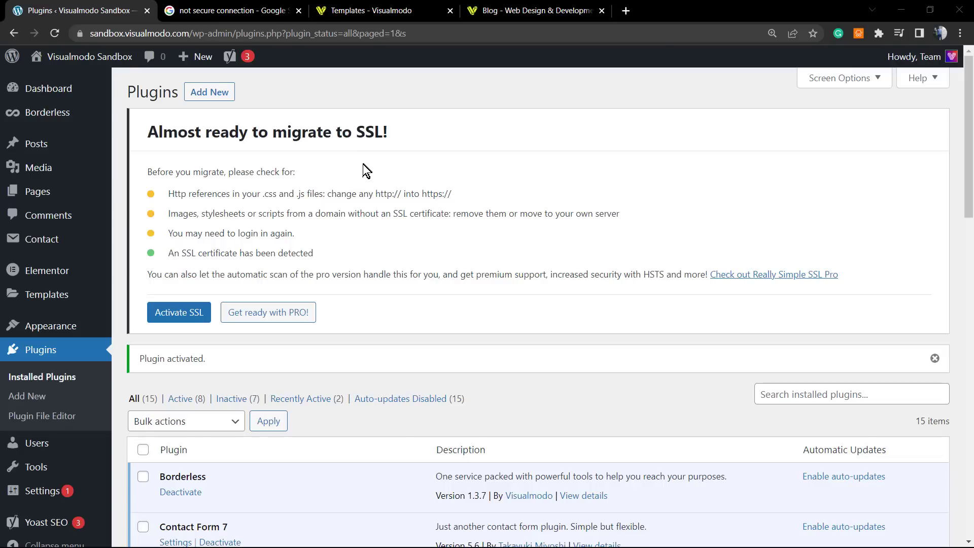
double_click(160, 172)
triple_click(160, 172)
triple_click(182, 195)
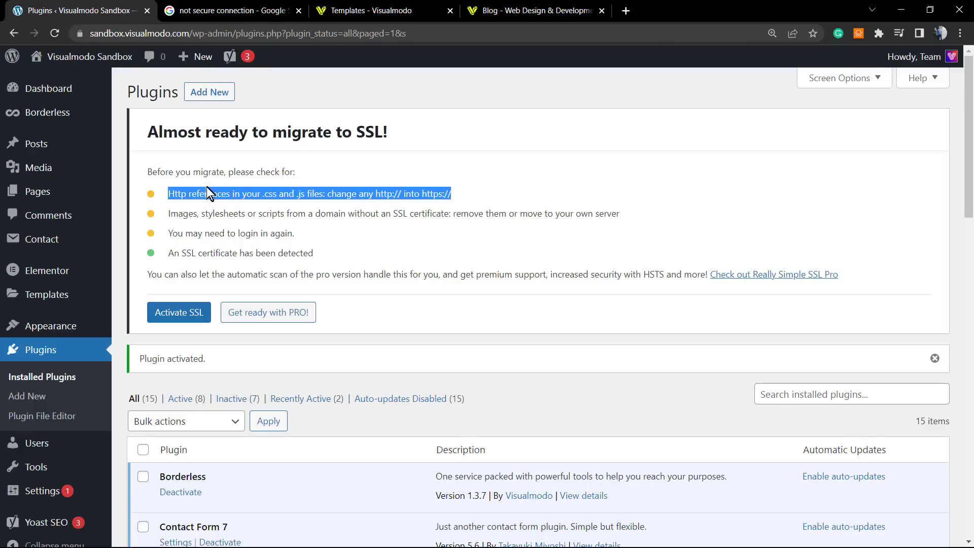
double_click(181, 213)
double_click(177, 234)
triple_click(177, 234)
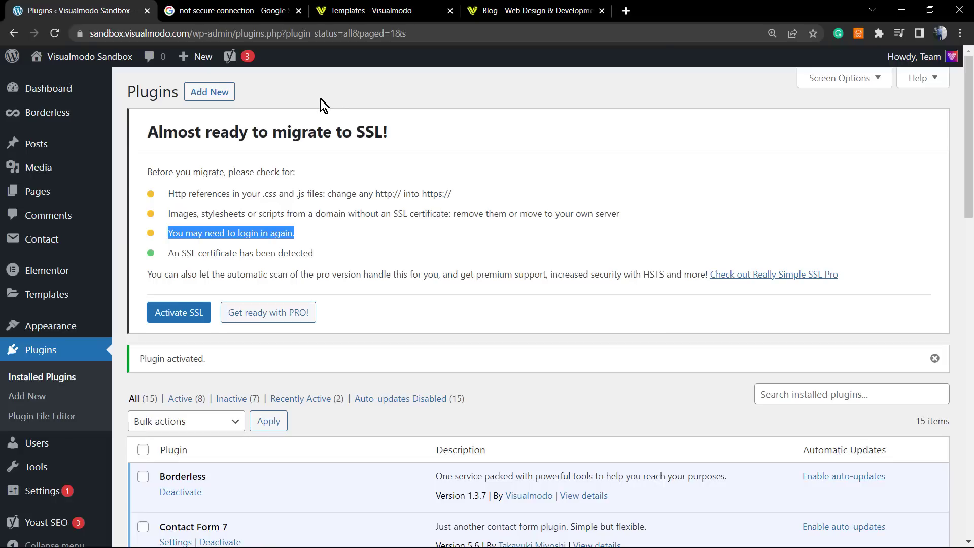
left_click(211, 248)
triple_click(211, 251)
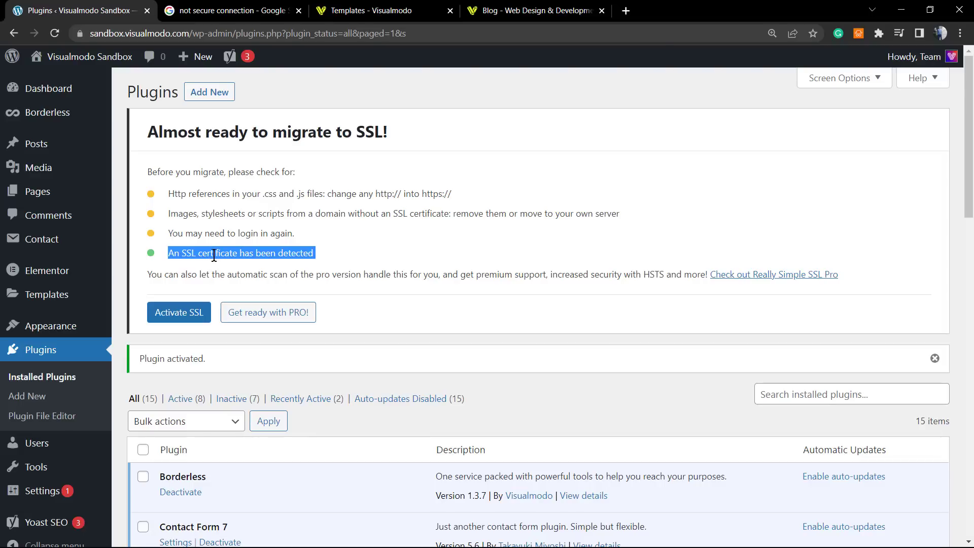
triple_click(214, 255)
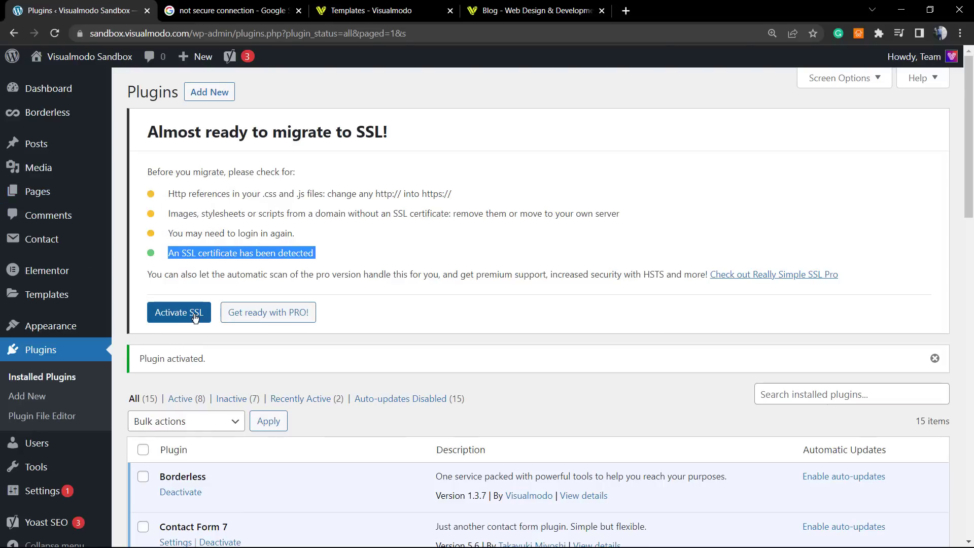
Find Really Simple SSL in the plugin list and open its Settings
scroll(231, 303, "down", 1)
scroll(231, 304, "down", 13)
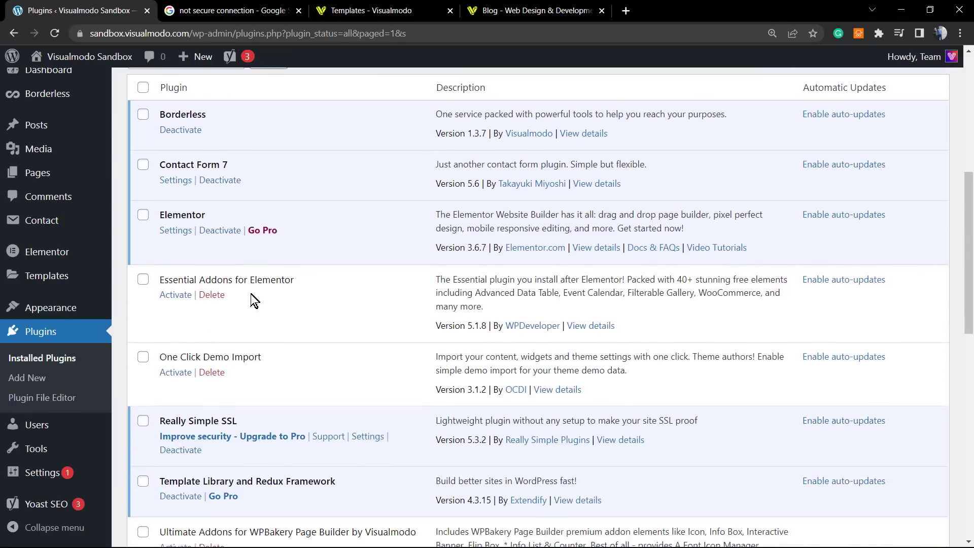
scroll(196, 202, "up", 3)
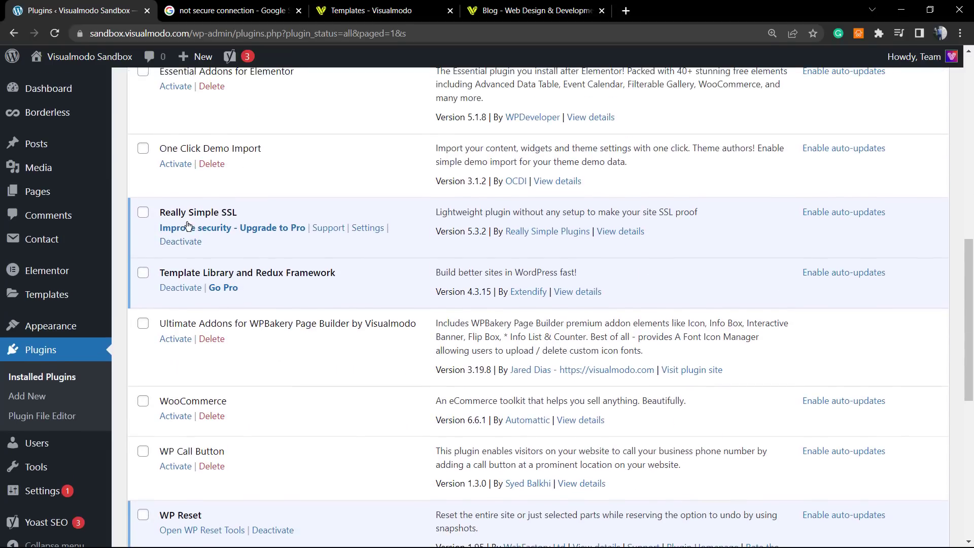
triple_click(192, 274)
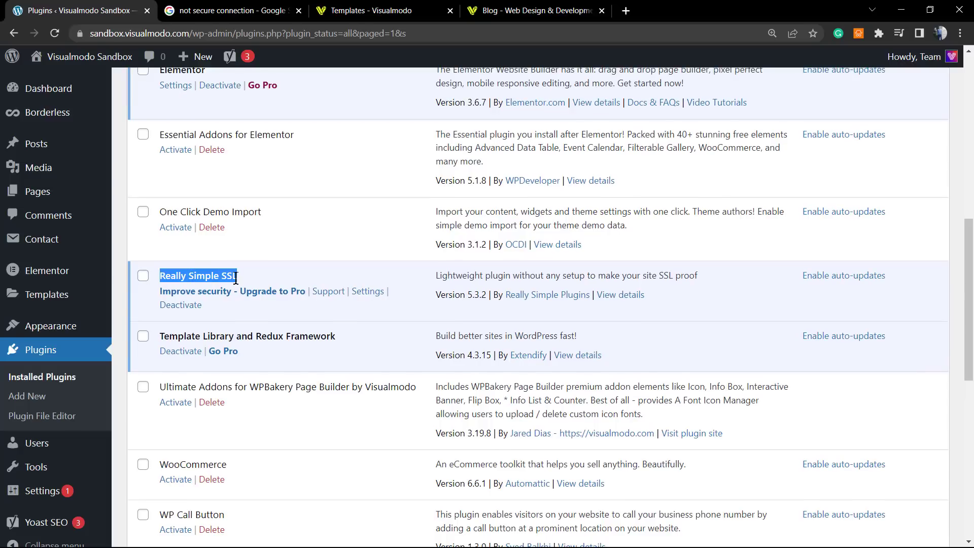
left_click(366, 292)
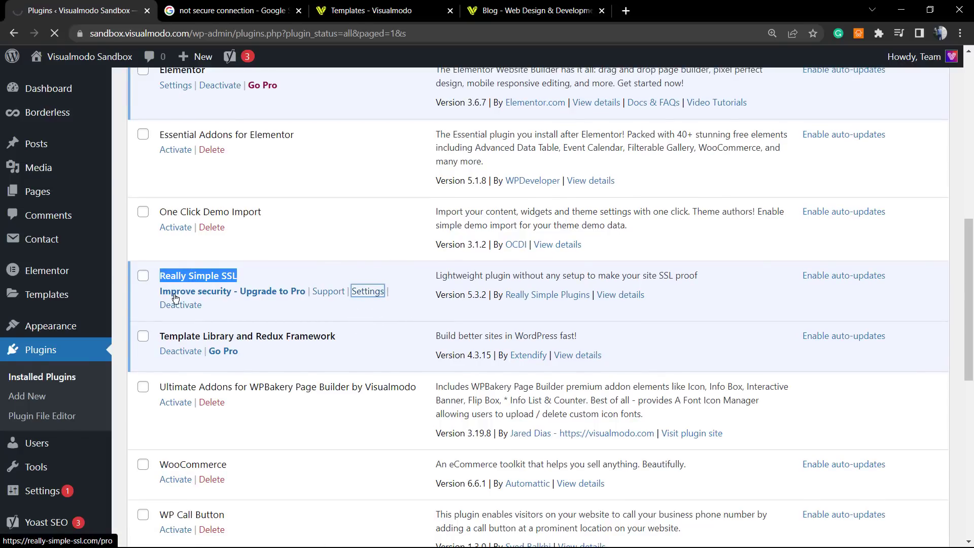
Review the 46% progress box, the 'SSL not enabled yet' warning and the Mixed content fixer setting
scroll(291, 295, "down", 1)
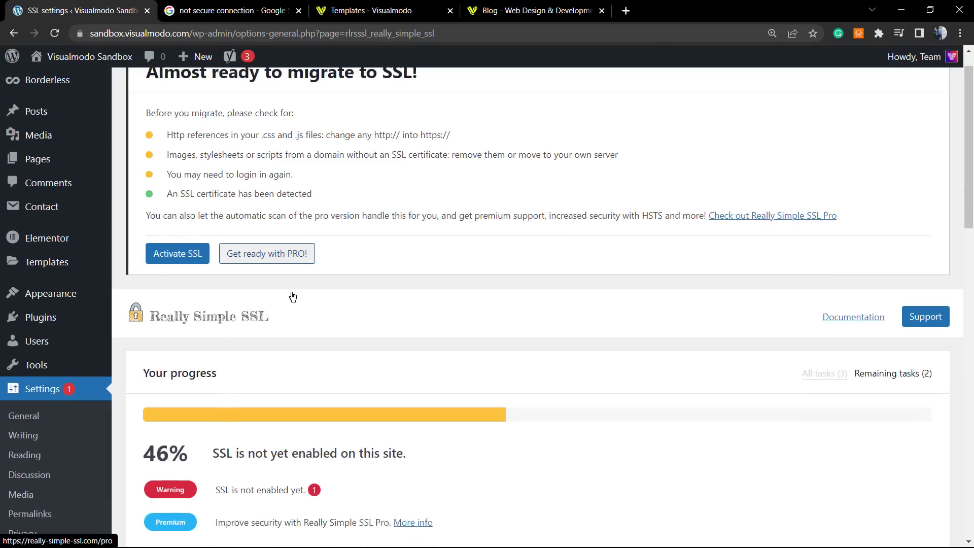
scroll(294, 289, "up", 2)
scroll(246, 279, "down", 4)
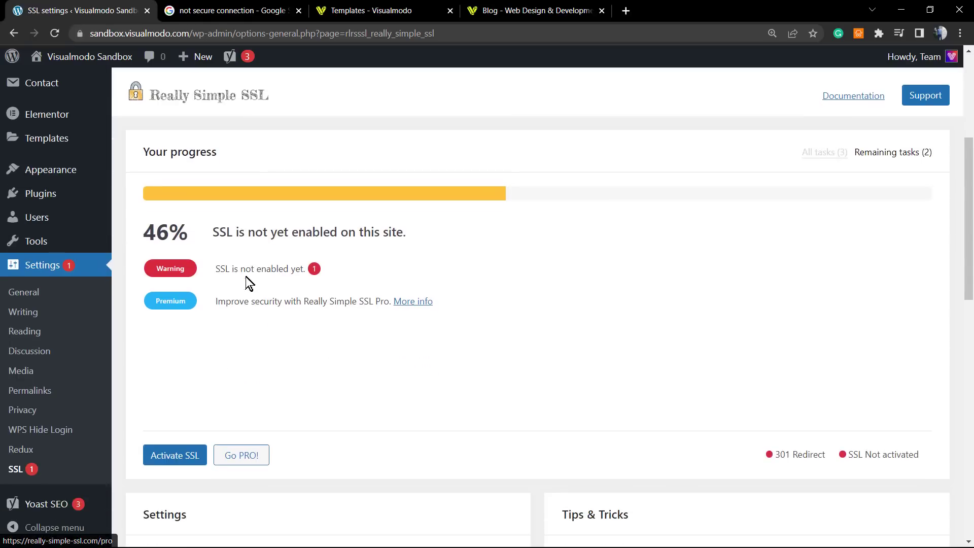
triple_click(226, 269)
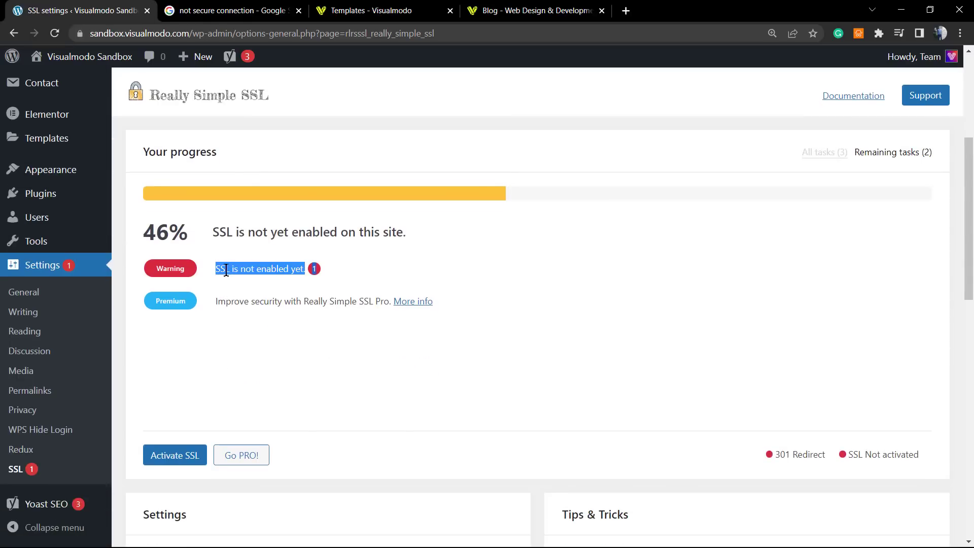
double_click(226, 269)
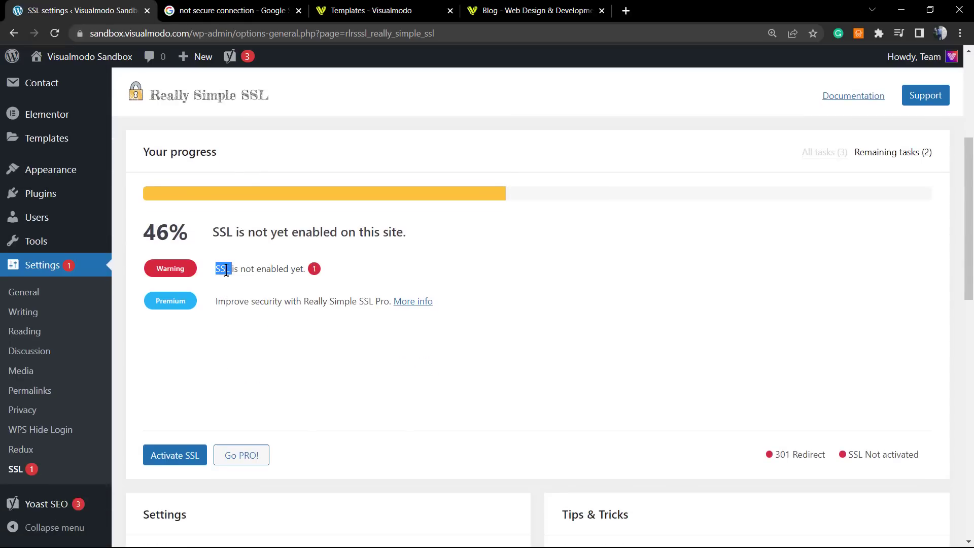
triple_click(227, 270)
scroll(297, 274, "down", 4)
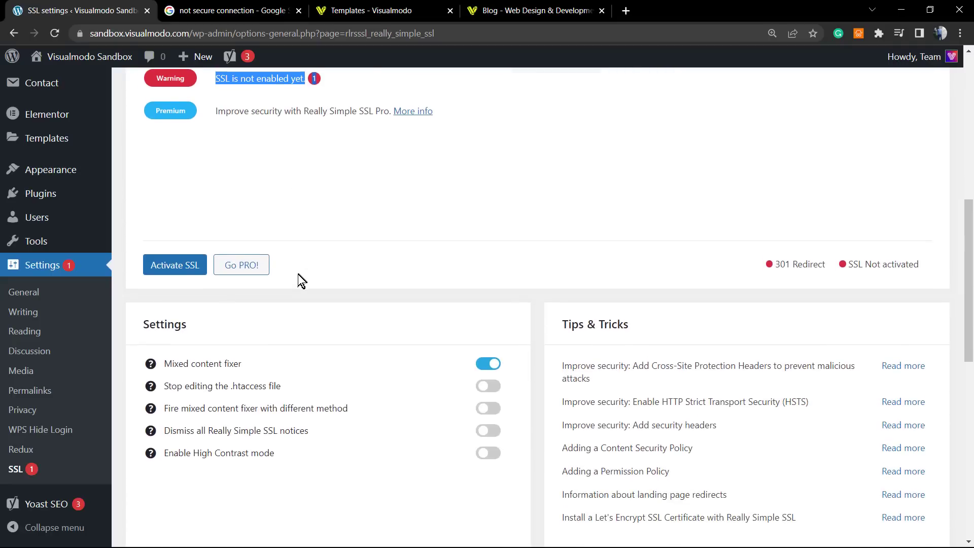
scroll(297, 274, "down", 1)
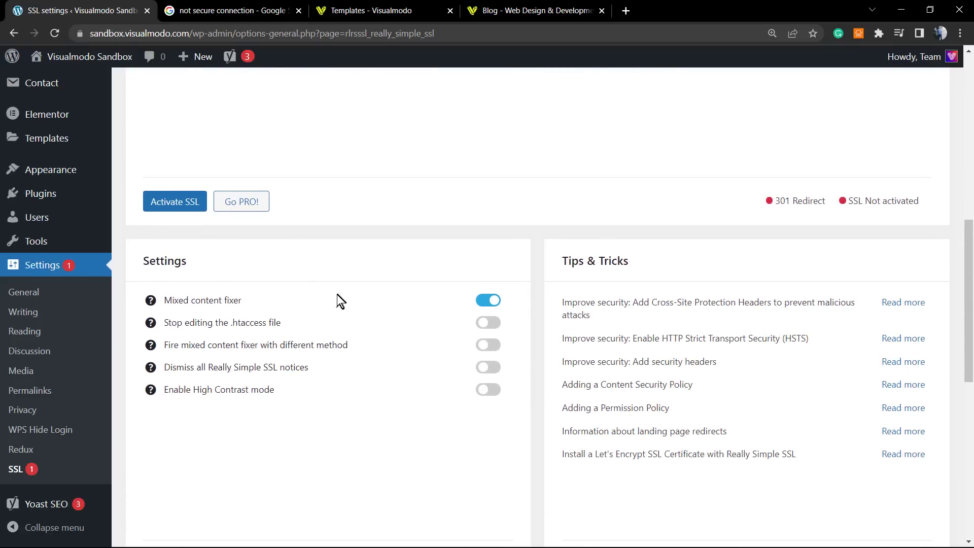
double_click(180, 303)
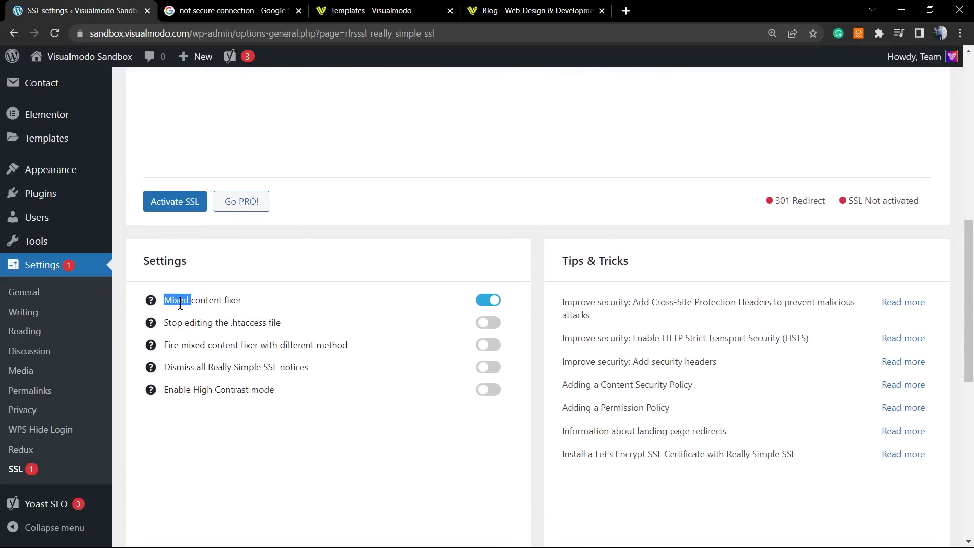
triple_click(234, 299)
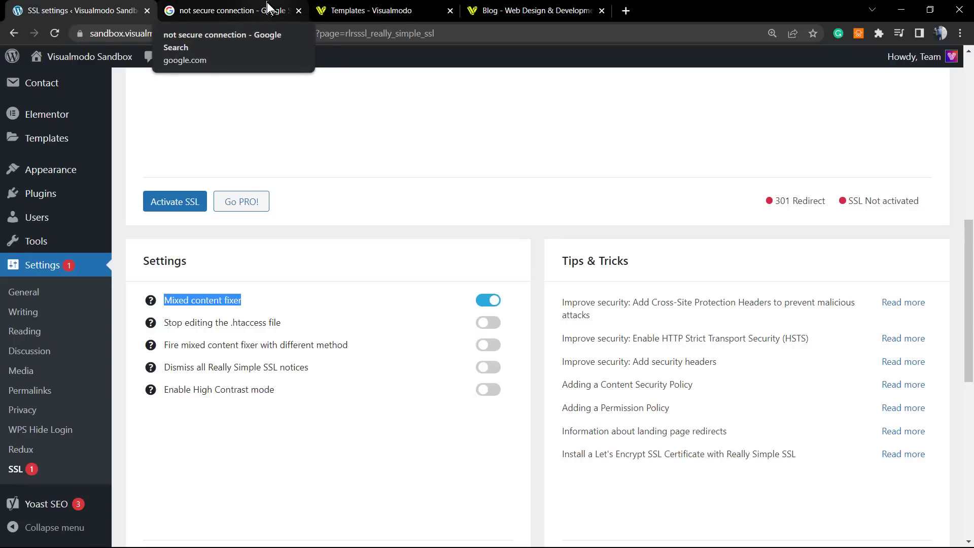
Activate SSL on the site from the Really Simple SSL settings page
scroll(220, 126, "up", 5)
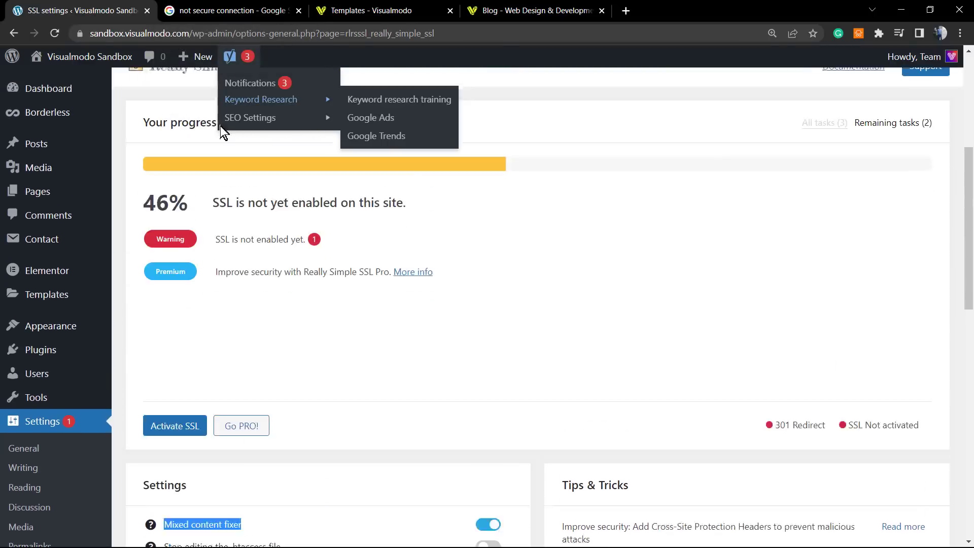
scroll(176, 236, "down", 2)
scroll(182, 240, "down", 2)
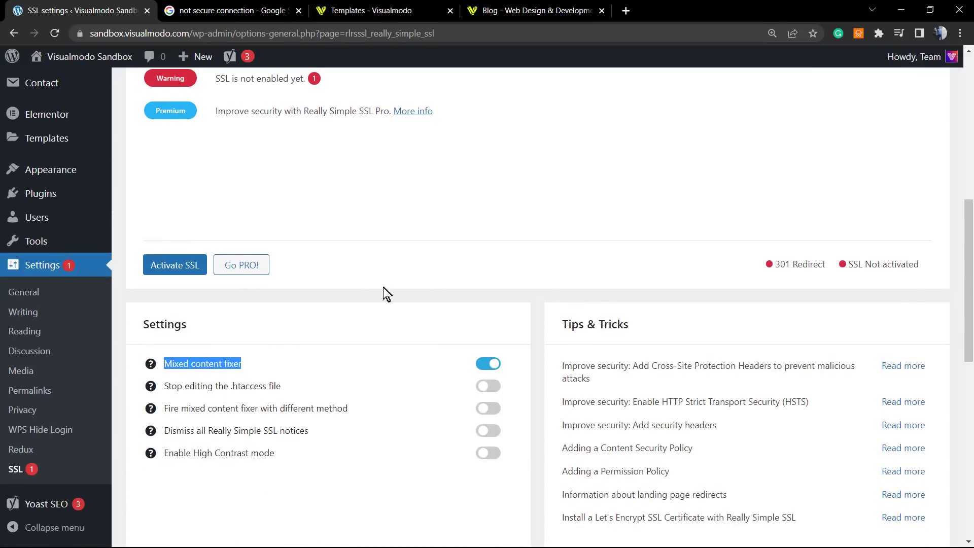
left_click(163, 270)
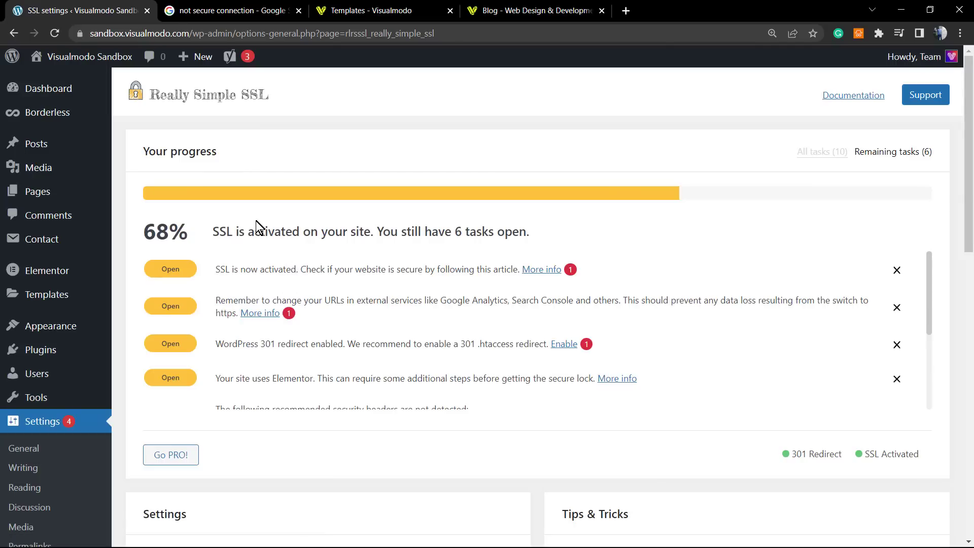
Review the 'SSL is activated' status and the task to update external service URLs
triple_click(230, 232)
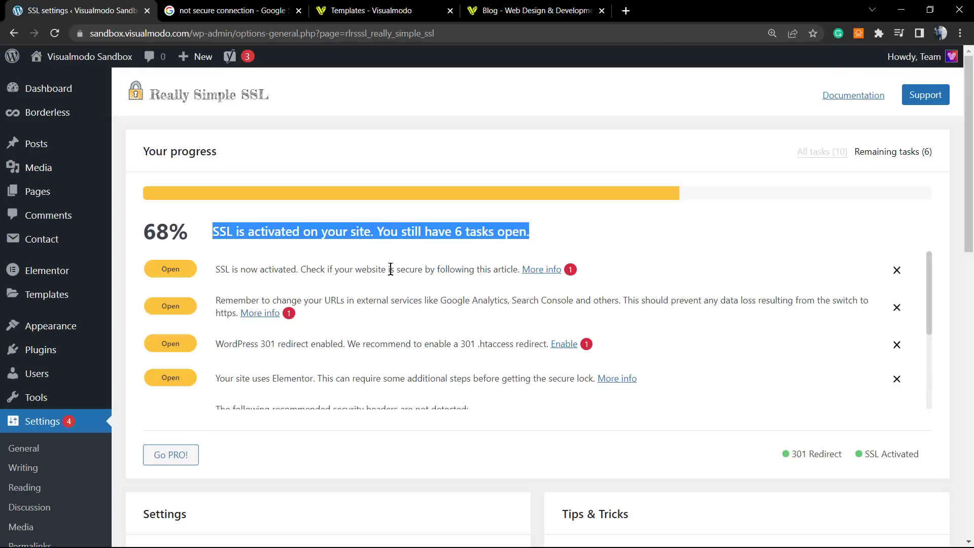
left_click(219, 303)
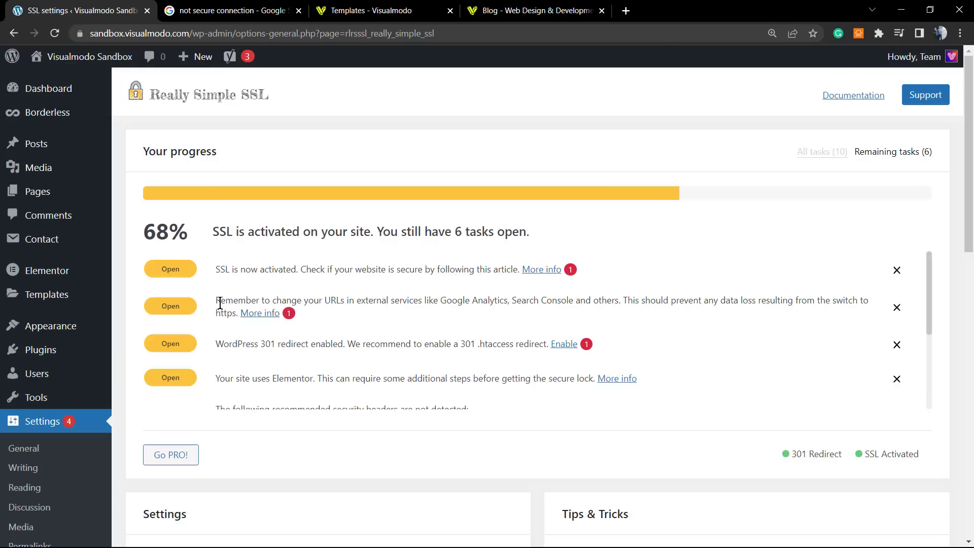
triple_click(219, 303)
left_click(325, 299)
scroll(344, 335, "down", 3)
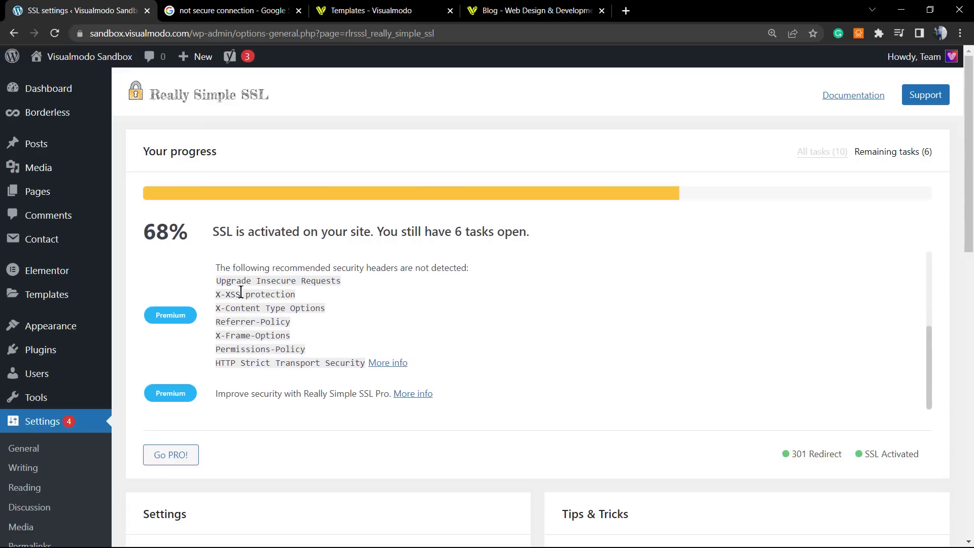
scroll(243, 293, "up", 2)
scroll(251, 288, "down", 2)
scroll(244, 272, "down", 5)
scroll(257, 343, "down", 2)
scroll(267, 334, "up", 1)
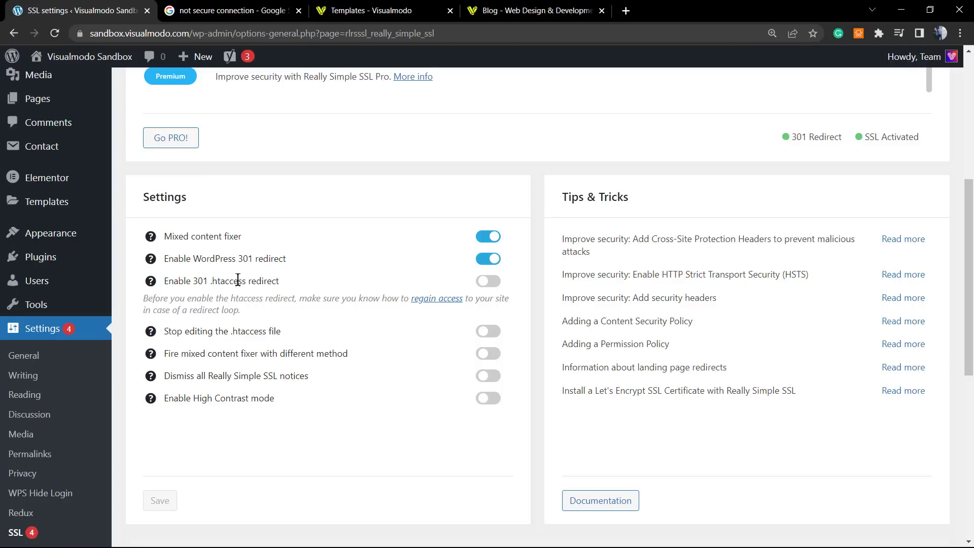
scroll(494, 334, "down", 1)
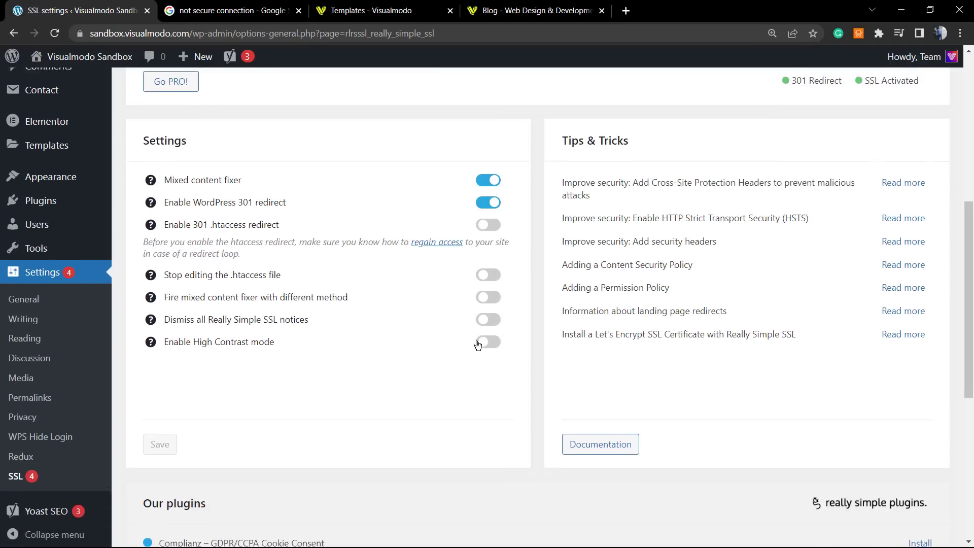
scroll(463, 359, "up", 2)
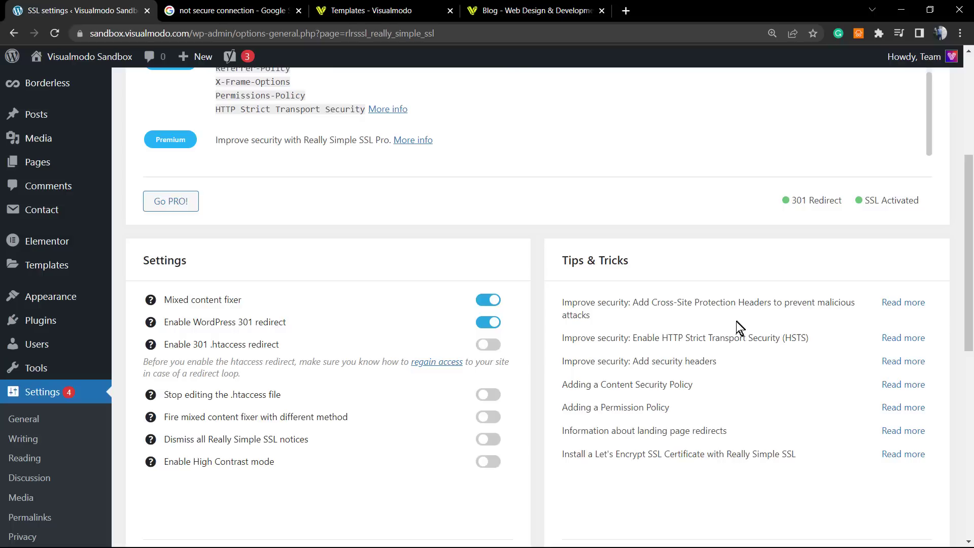
scroll(253, 299, "up", 4)
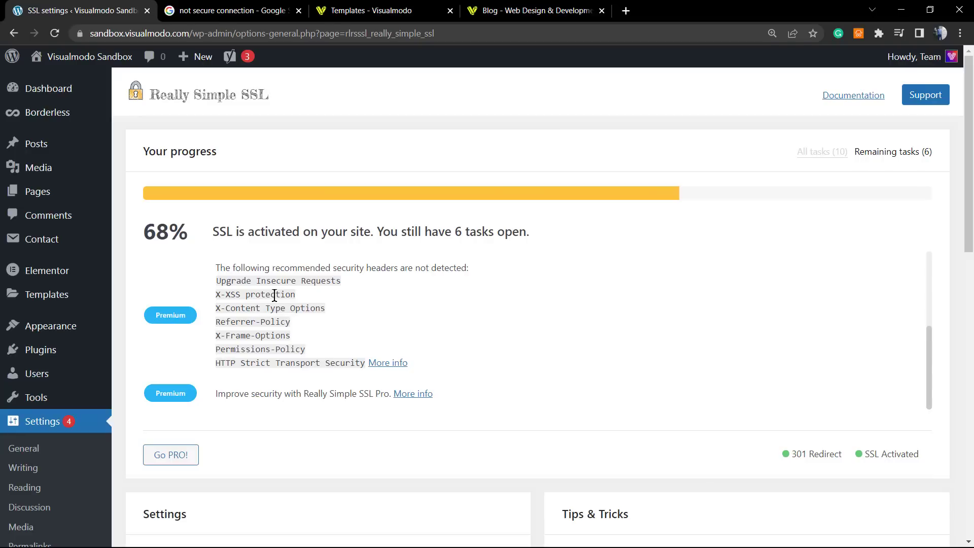
key("ctrl+Tab")
key("ctrl+Tab")
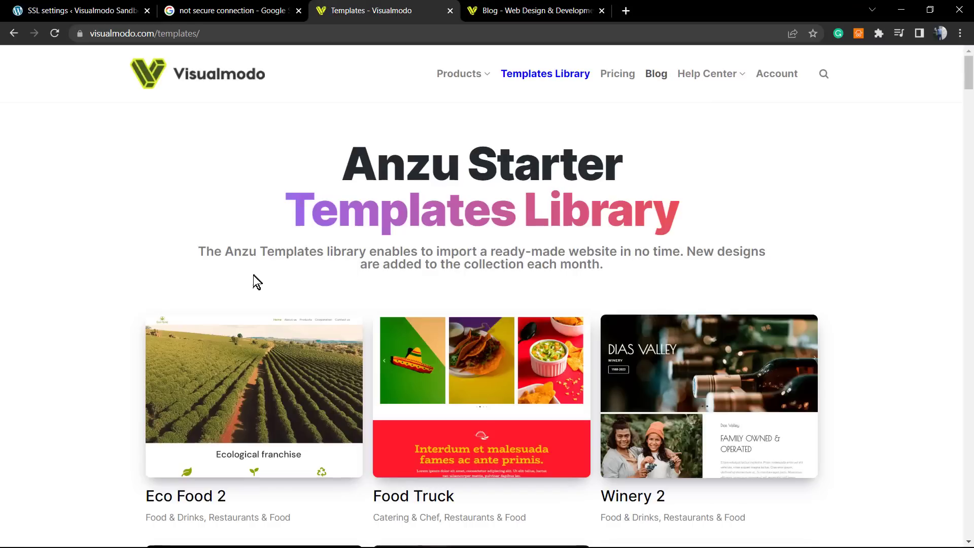
Scroll the Anzu Templates Library grid down to the Carpenter, Oculist and Shoes templates
scroll(282, 274, "down", 2)
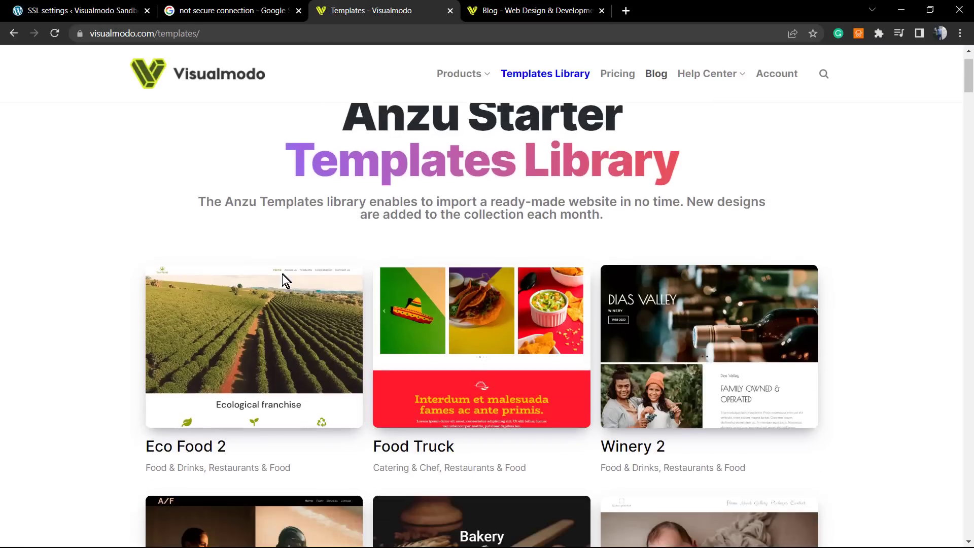
scroll(284, 277, "down", 4)
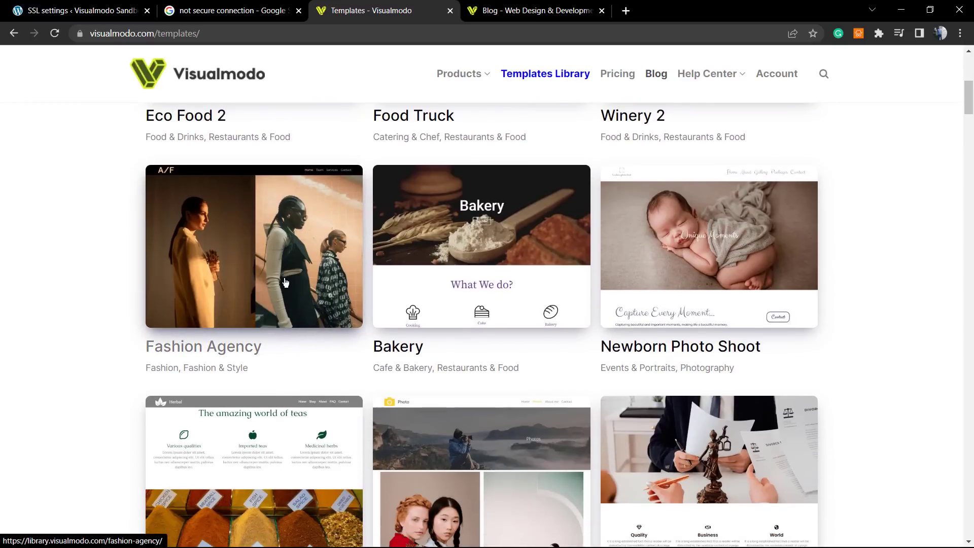
scroll(286, 282, "down", 5)
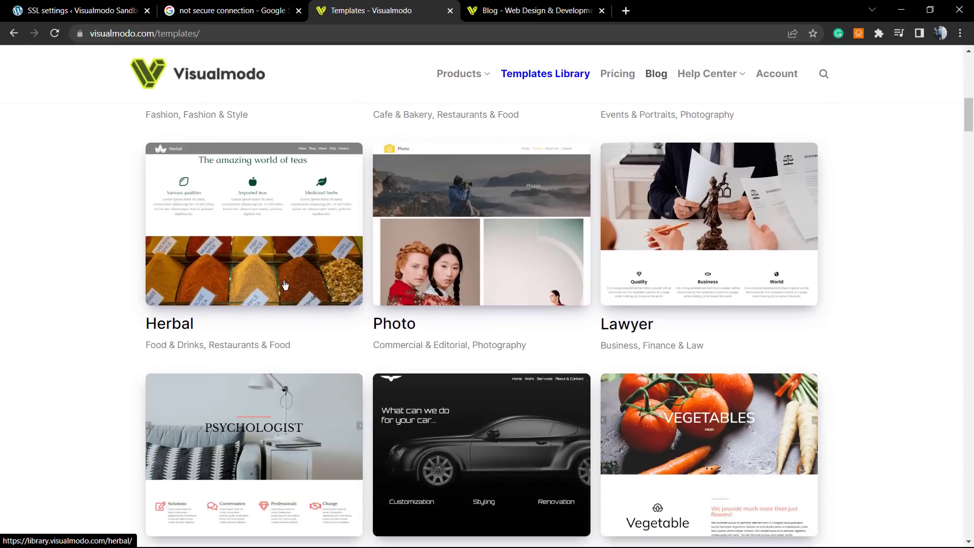
scroll(284, 284, "down", 5)
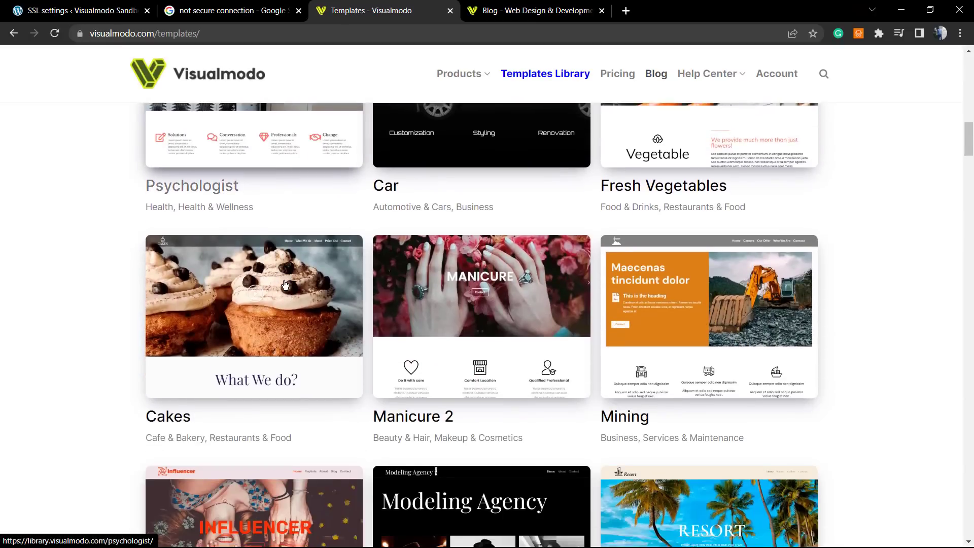
scroll(283, 288, "down", 5)
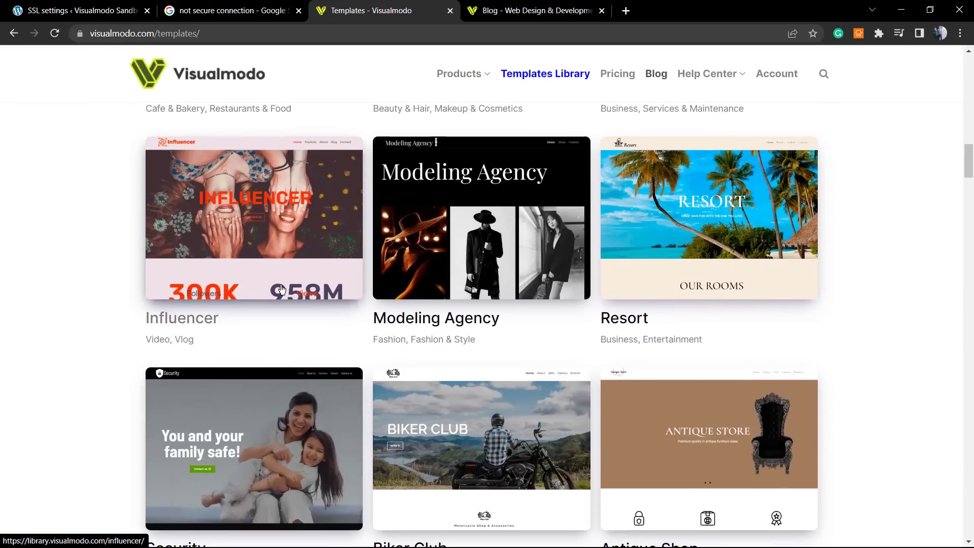
scroll(246, 304, "down", 6)
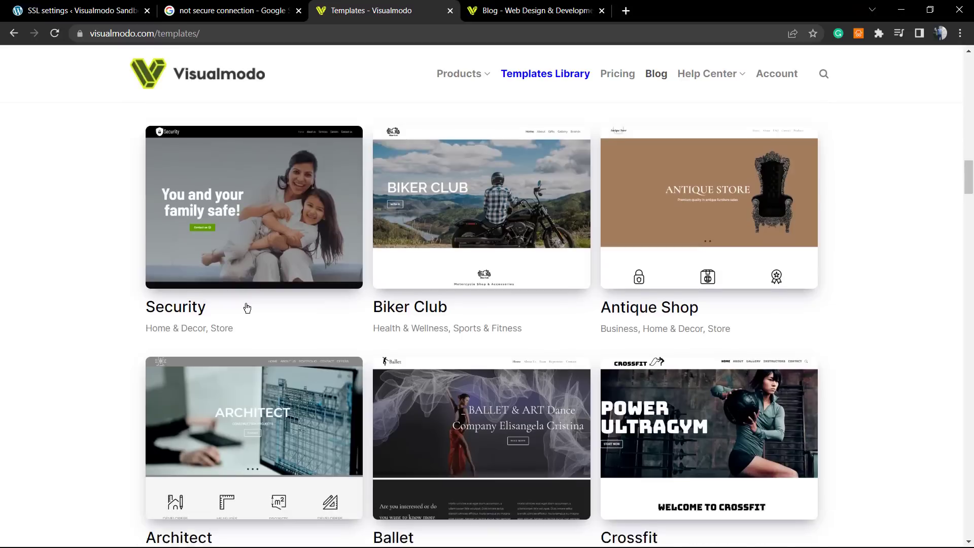
scroll(248, 308, "down", 7)
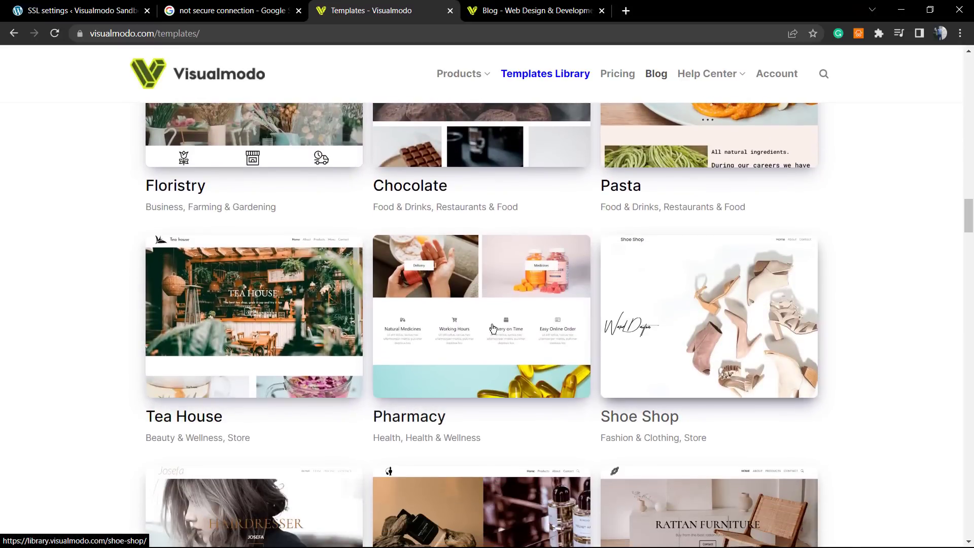
scroll(435, 322, "down", 5)
scroll(489, 331, "down", 7)
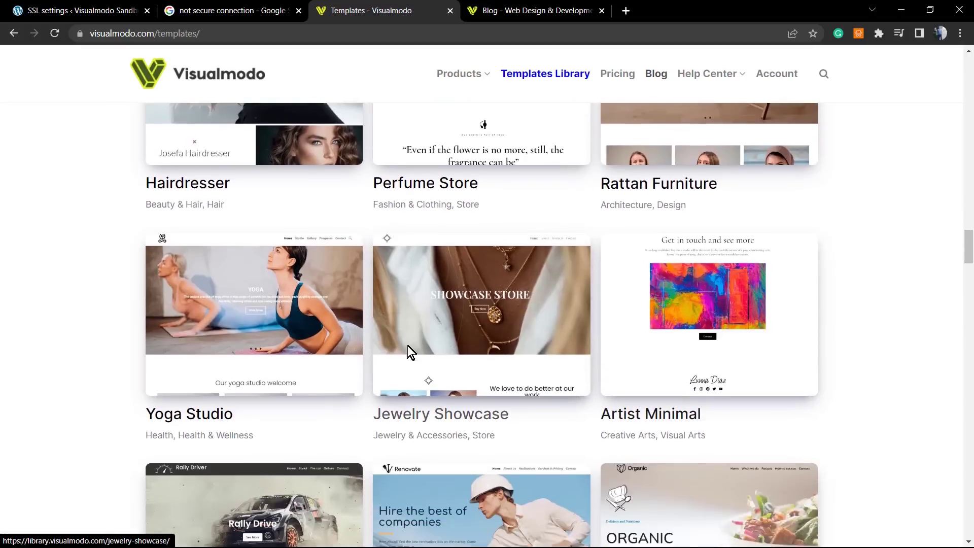
scroll(477, 330, "down", 7)
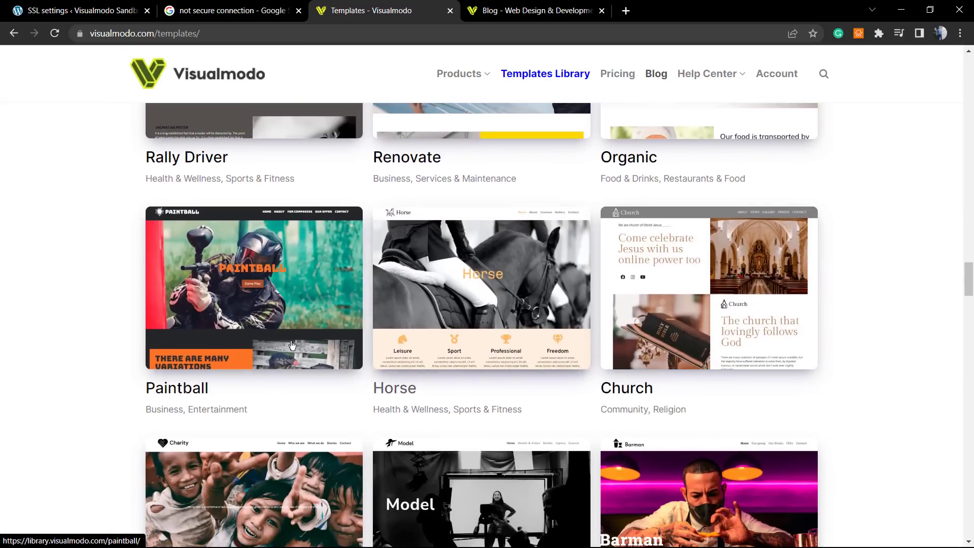
scroll(511, 341, "down", 2)
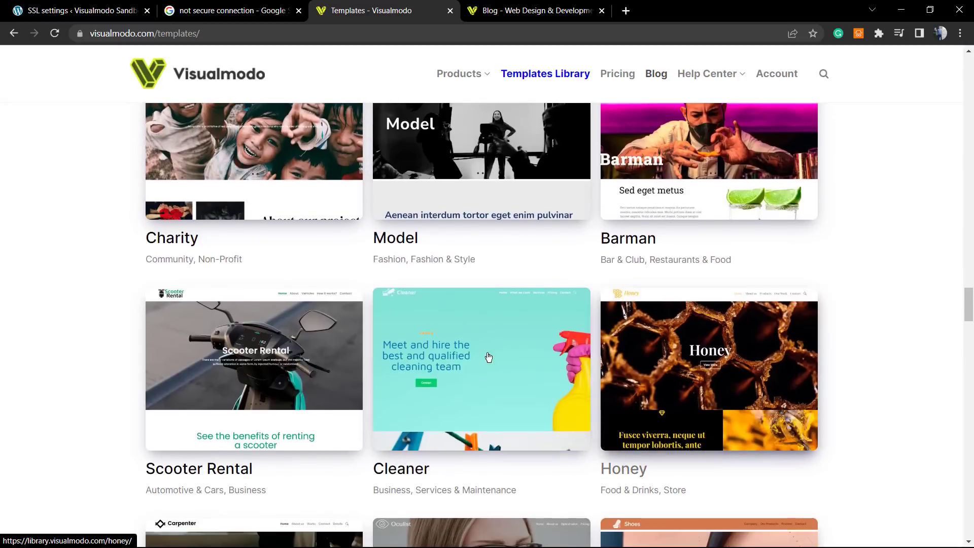
scroll(287, 337, "down", 5)
scroll(608, 345, "down", 3)
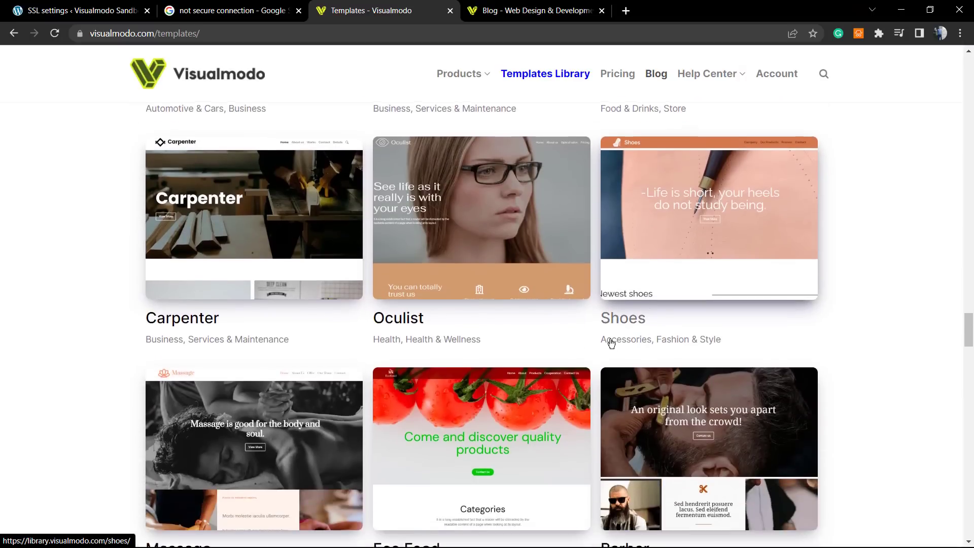
Open the Visualmodo Blog and scroll through its articles to the More on Visualmodo list
left_click(532, 10)
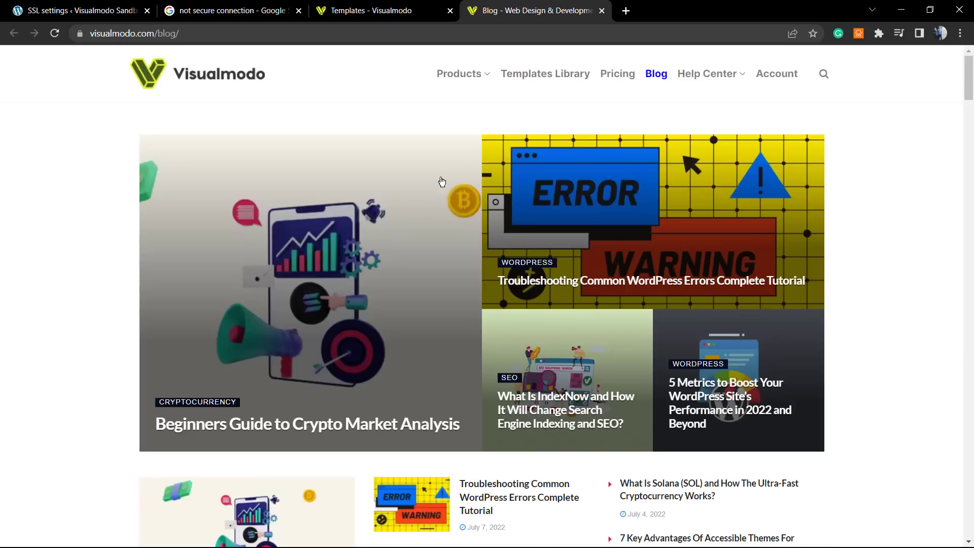
scroll(350, 288, "down", 3)
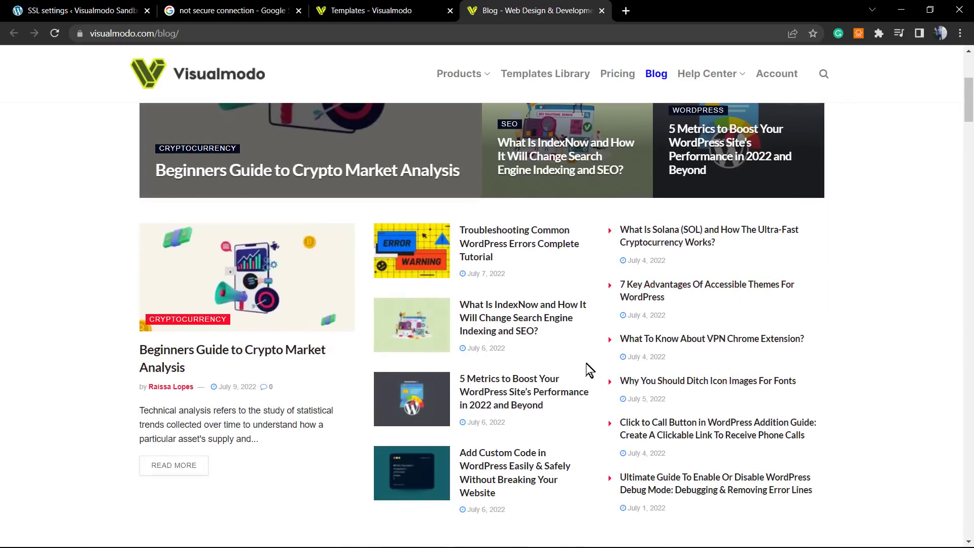
scroll(502, 375, "down", 5)
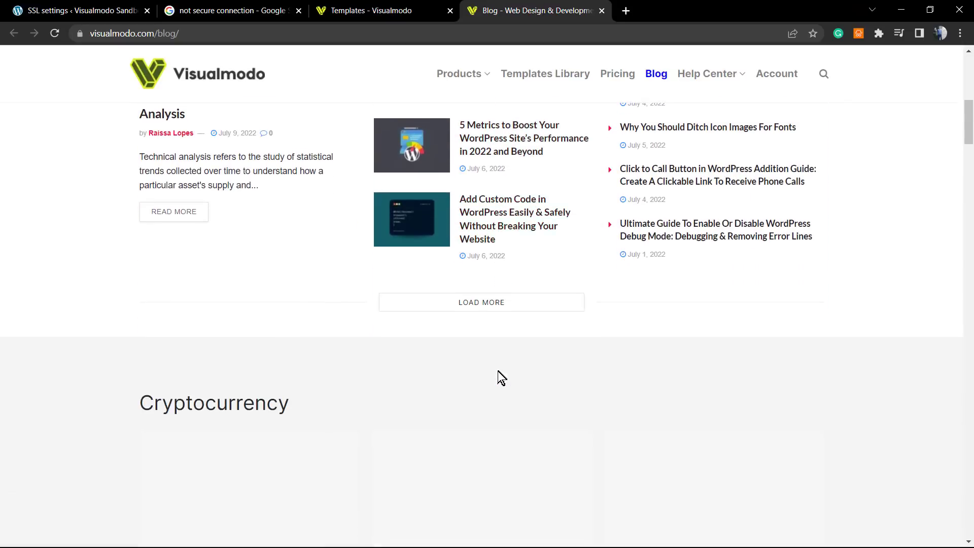
scroll(497, 371, "down", 7)
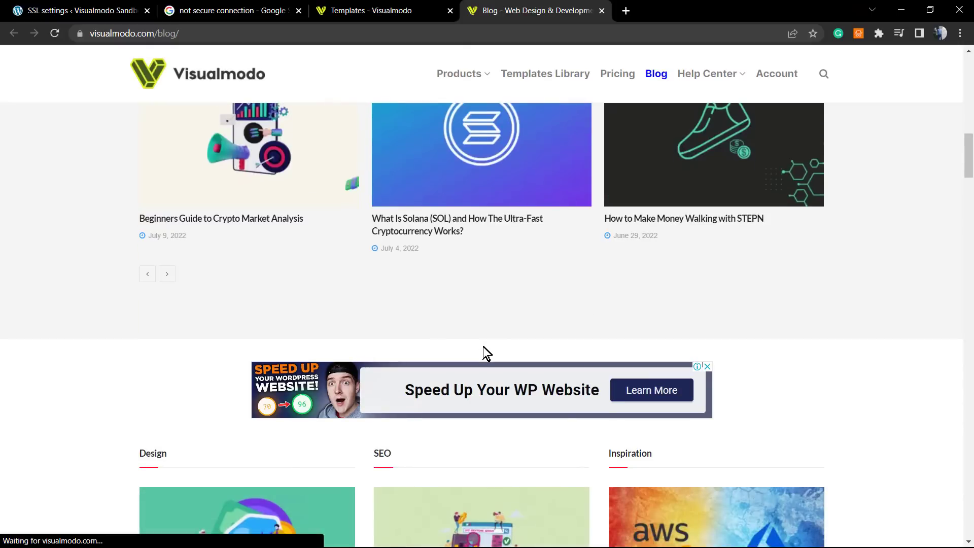
scroll(483, 347, "down", 7)
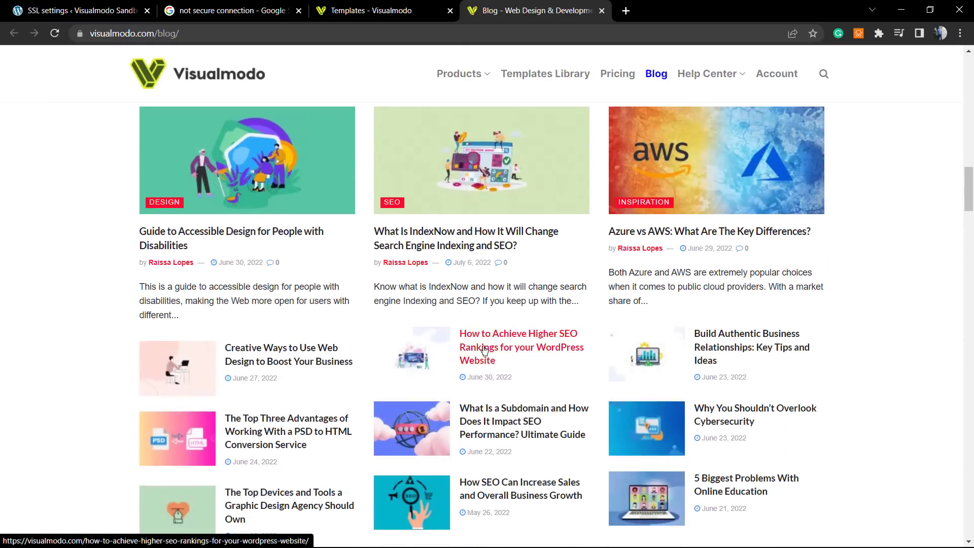
scroll(484, 348, "down", 8)
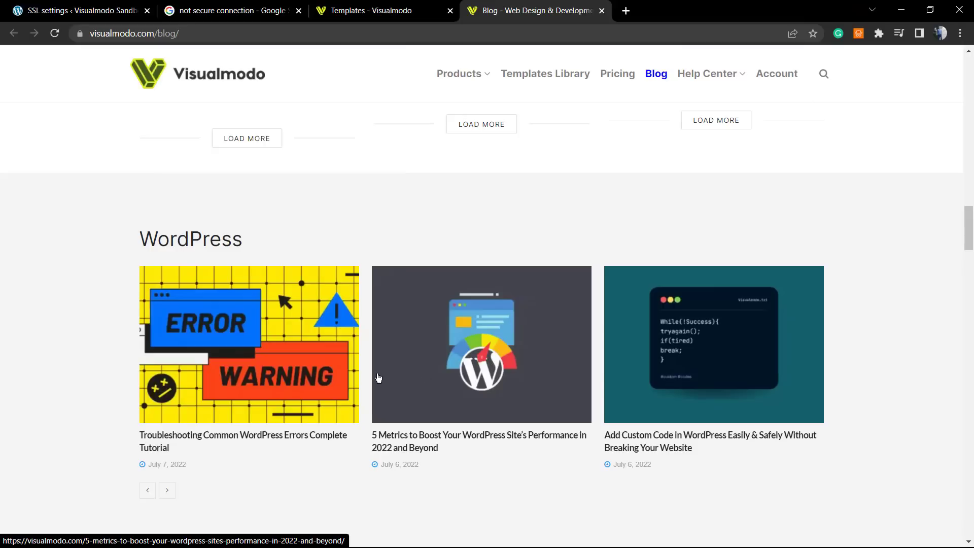
scroll(367, 372, "down", 2)
scroll(369, 372, "down", 4)
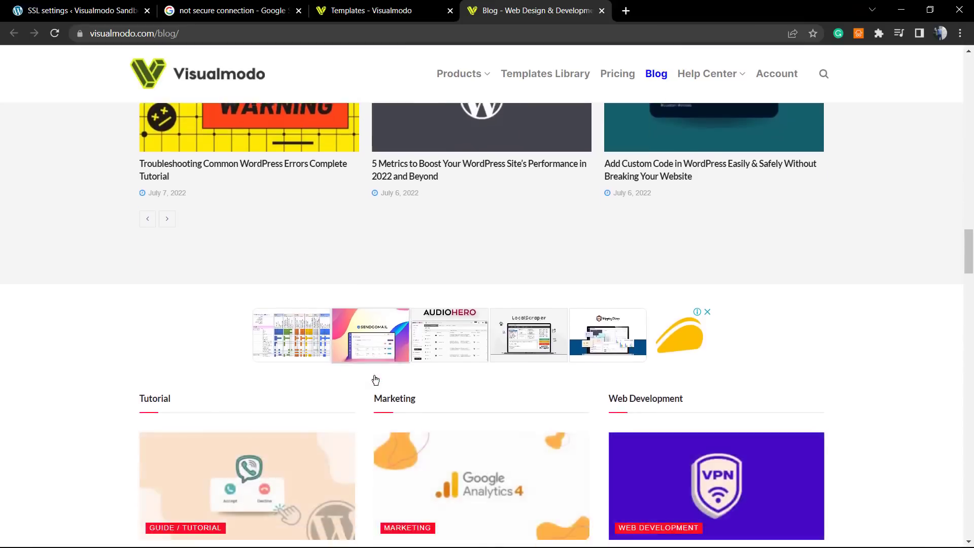
scroll(375, 379, "down", 6)
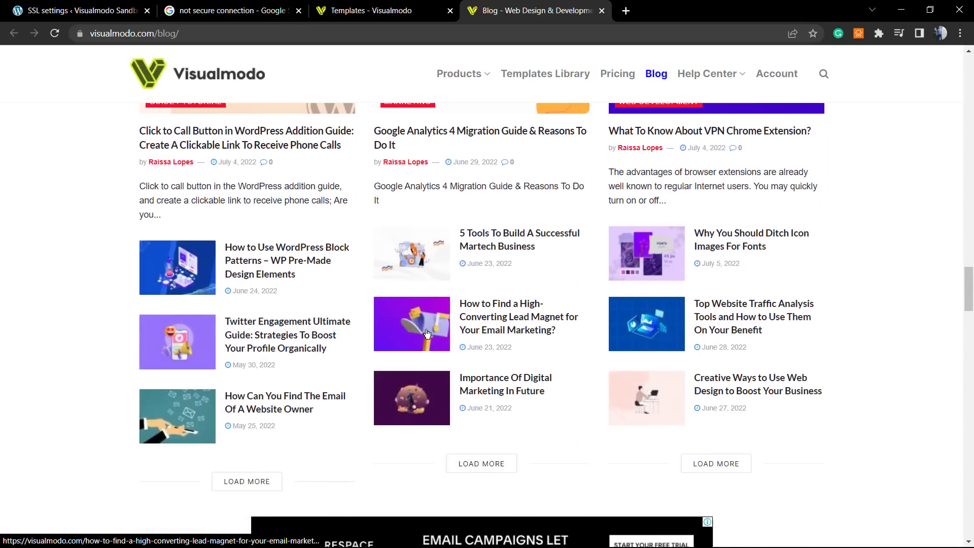
scroll(539, 320, "down", 8)
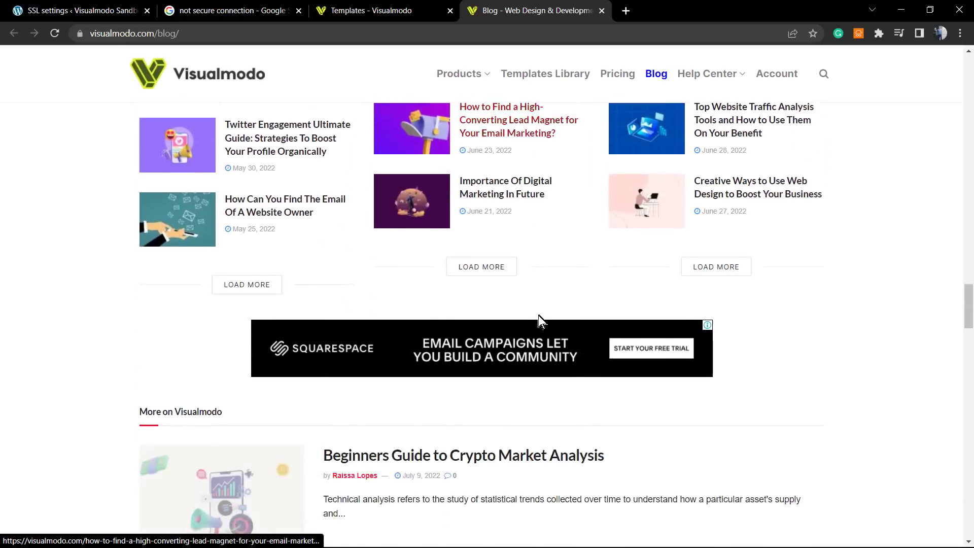
scroll(538, 316, "down", 5)
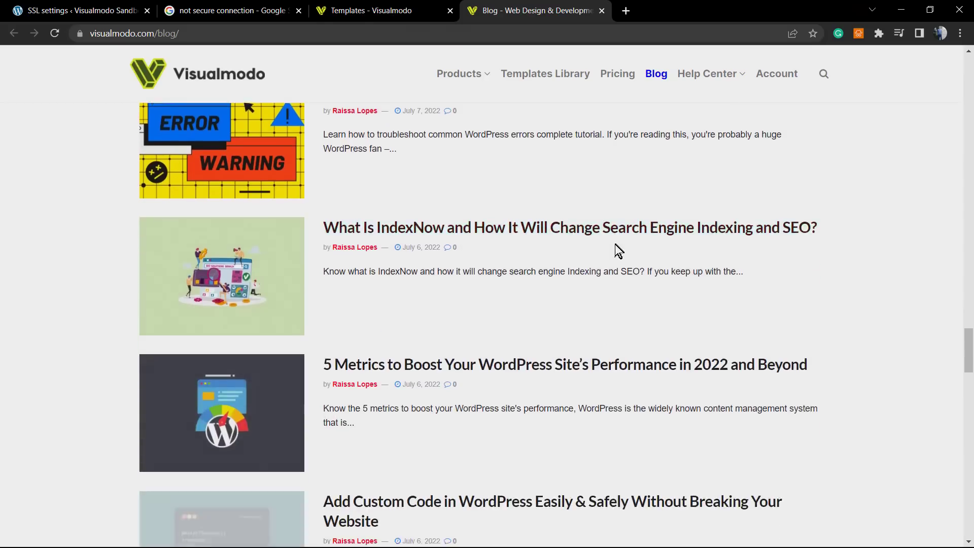